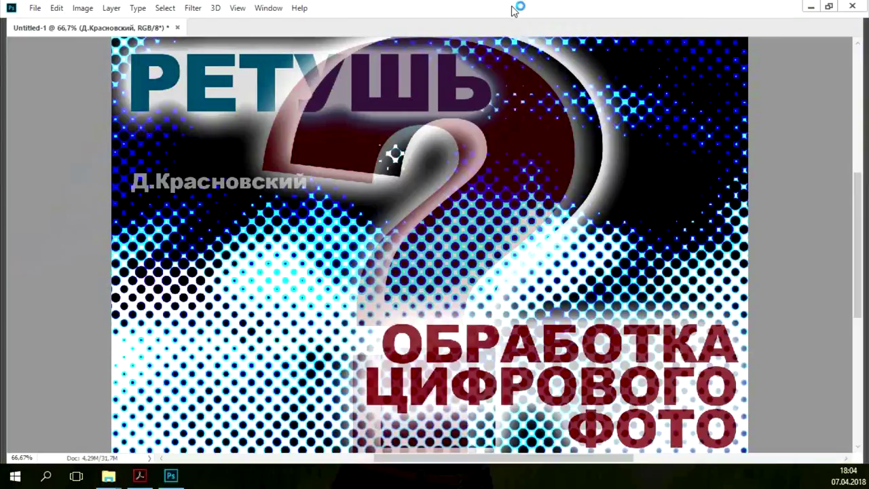
Step: Show the hidden panels, then clear the workspace by minimizing the Untitled-1 document and putting away the floating Layers panel
{"action": "key", "text": "Tab"}
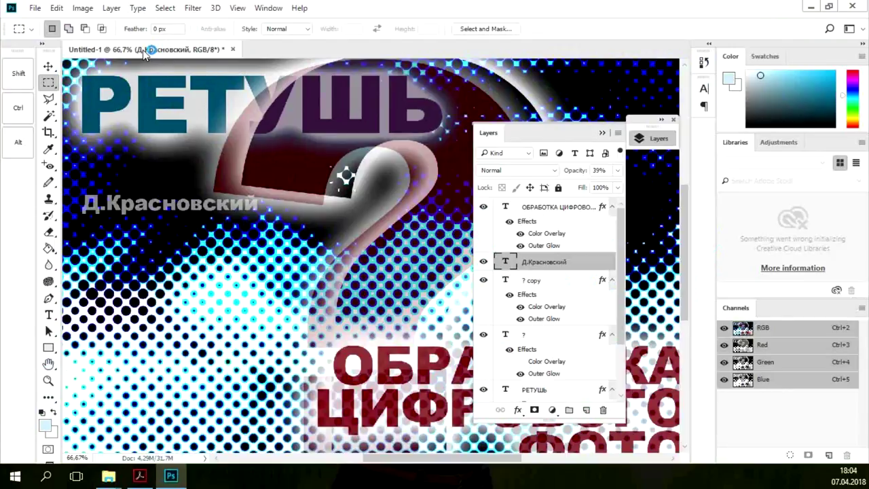
{"action": "left_click_drag", "start_coordinate": [152, 55], "coordinate": [154, 88]}
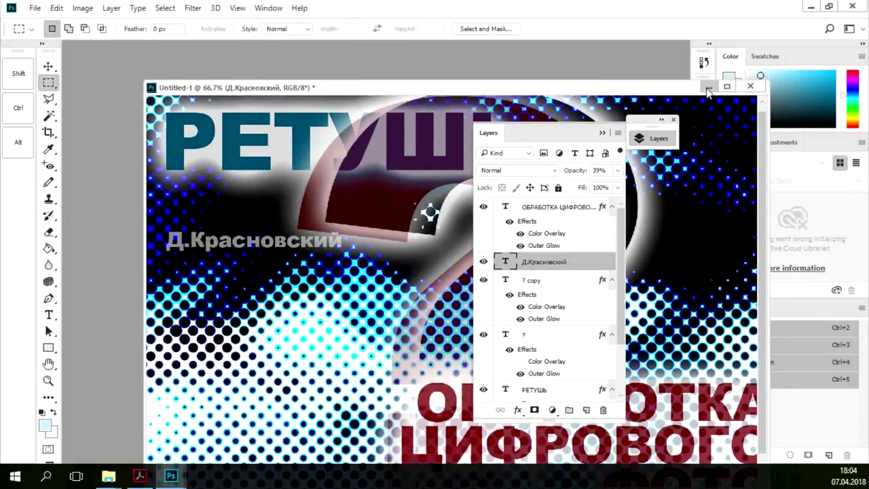
{"action": "left_click", "coordinate": [709, 87]}
{"action": "left_click", "coordinate": [603, 134]}
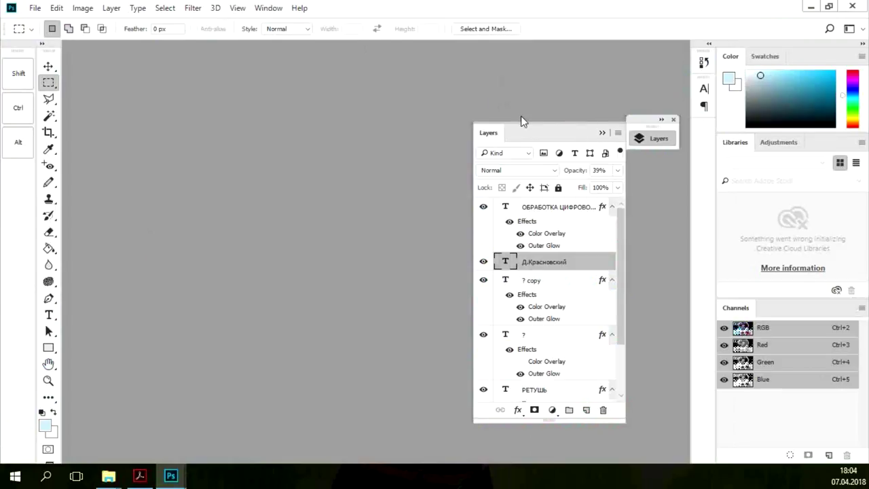
{"action": "left_click_drag", "start_coordinate": [527, 125], "coordinate": [849, 115]}
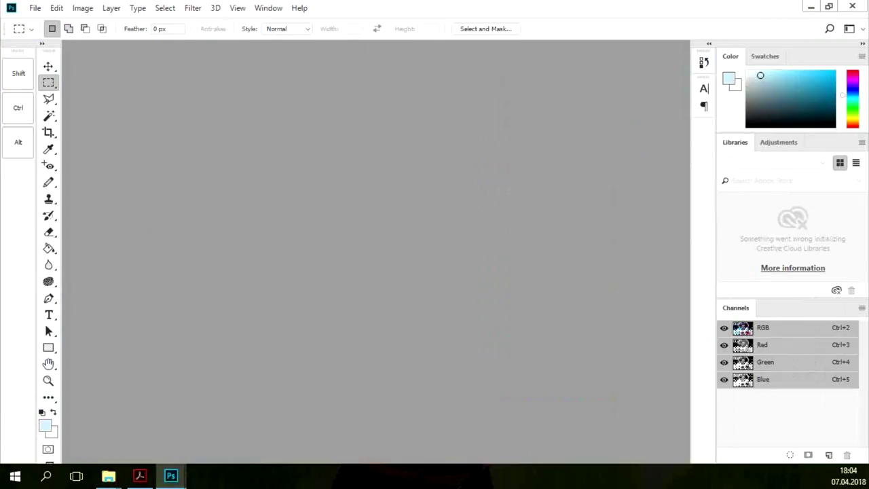
Step: Open the rooftop statue JPEG in the empty workspace and assign it the working RGB profile, Adobe RGB (1998)
{"action": "left_click_drag", "start_coordinate": [448, 203], "coordinate": [422, 189]}
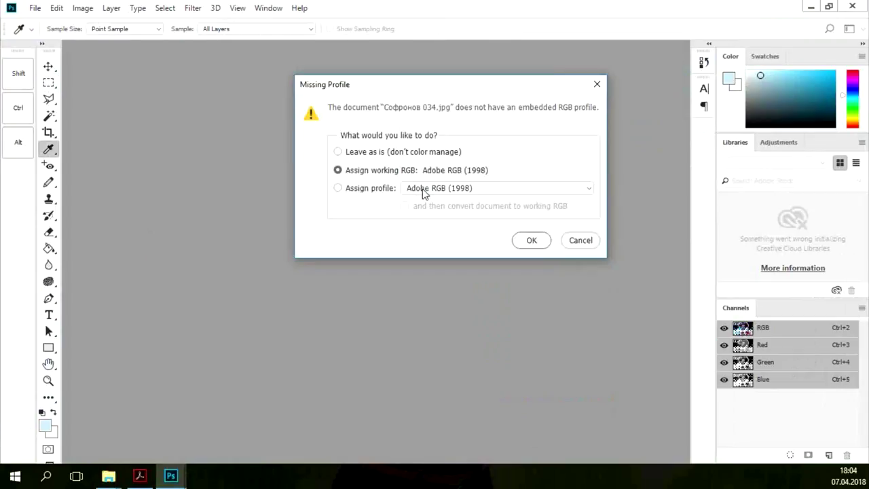
{"action": "left_click", "coordinate": [532, 240]}
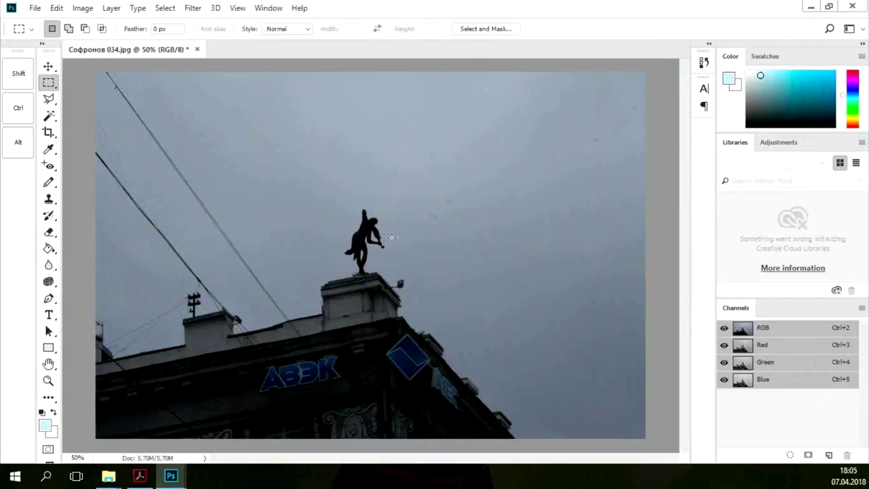
Step: Examine the statue silhouette and the sky beside it close up for image defects, ending with the whole photo in view
{"action": "left_click", "coordinate": [48, 380]}
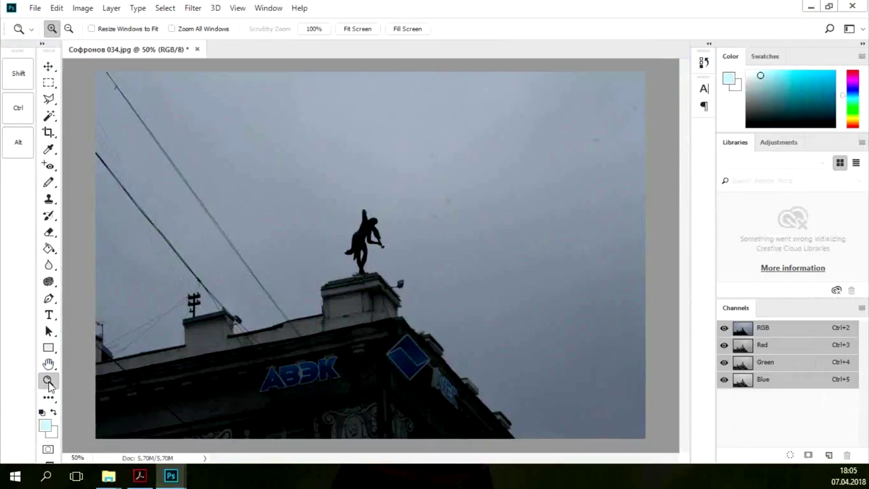
{"action": "left_click", "coordinate": [374, 252]}
{"action": "left_click", "coordinate": [374, 251]}
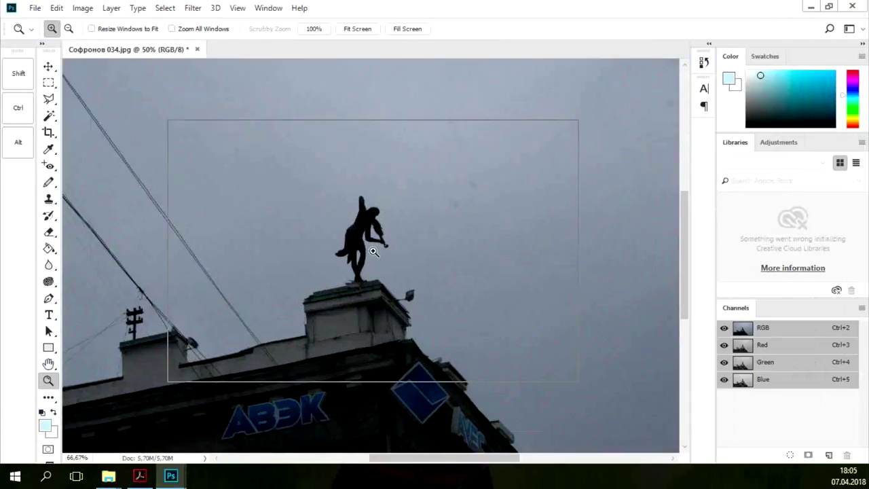
{"action": "left_click", "coordinate": [373, 250]}
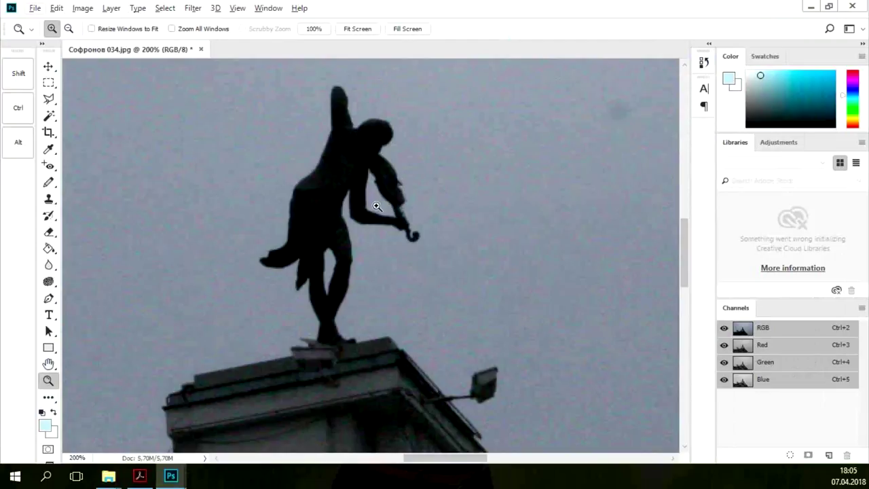
{"action": "key", "text": "alt"}
{"action": "left_click", "coordinate": [360, 218], "text": "alt"}
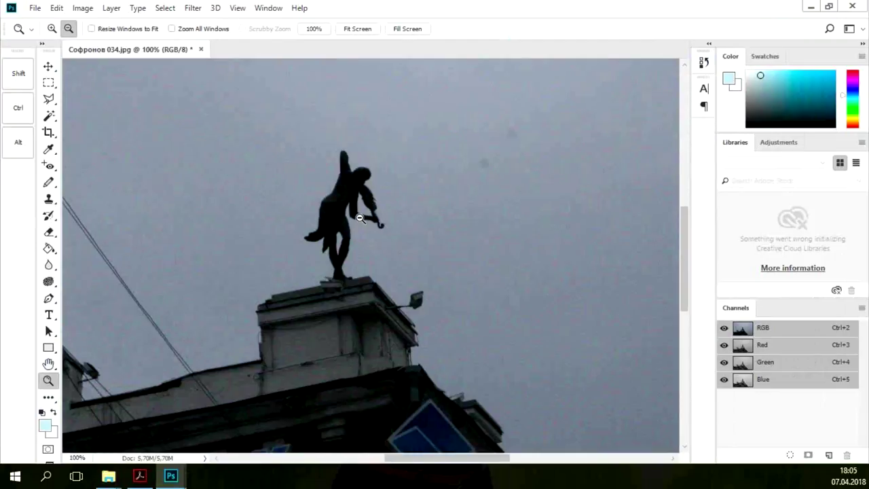
{"action": "left_click", "coordinate": [360, 218], "text": "alt"}
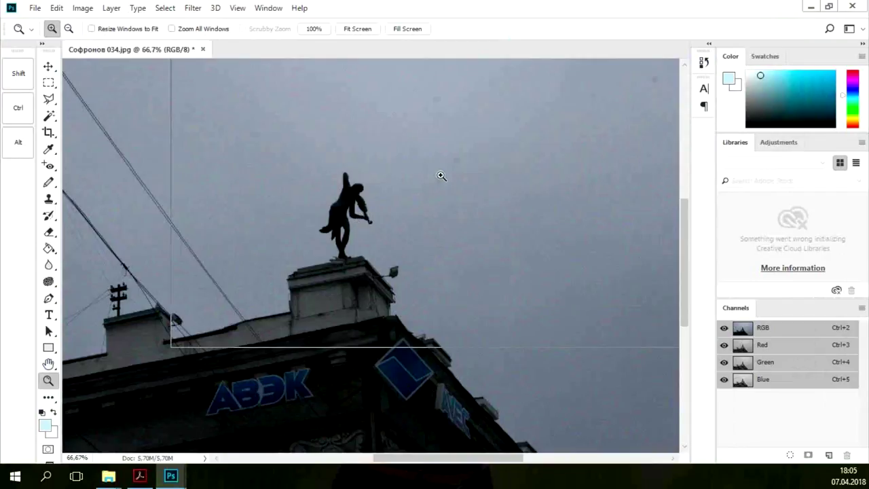
{"action": "left_click", "coordinate": [451, 174]}
{"action": "left_click", "coordinate": [456, 170]}
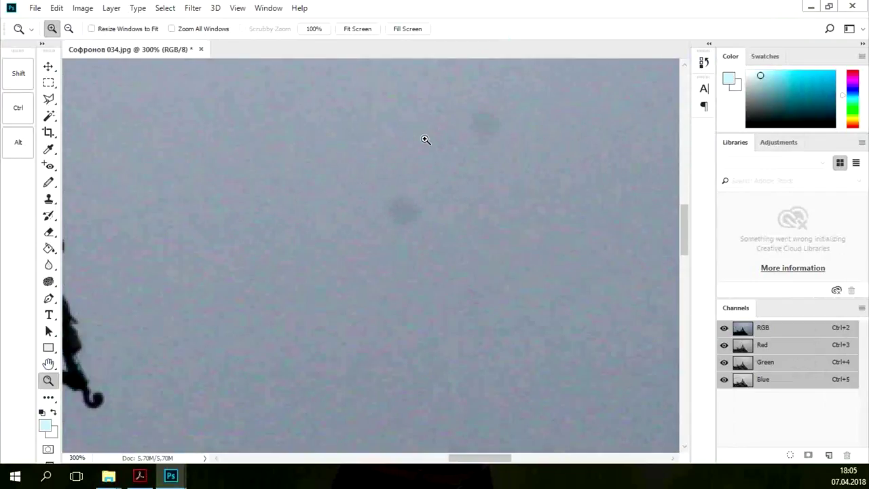
{"action": "left_click", "coordinate": [475, 202], "text": "alt"}
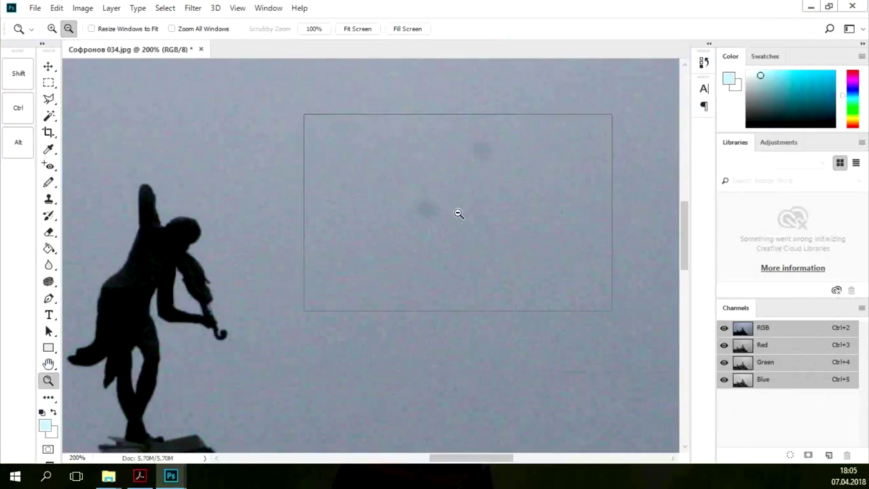
{"action": "left_click", "coordinate": [457, 212], "text": "alt"}
{"action": "left_click", "coordinate": [454, 216], "text": "alt"}
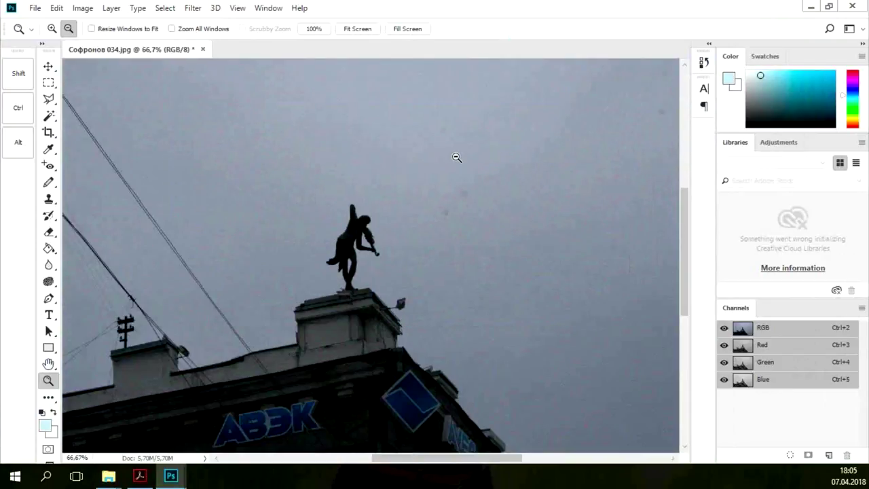
{"action": "left_click", "coordinate": [445, 200], "text": "alt"}
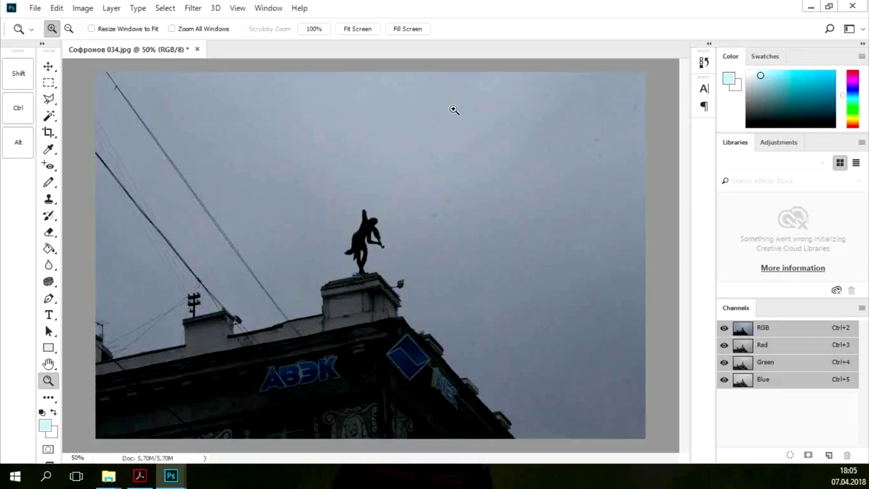
Step: Close the rooftop statue photo and open DSC_0019.NEF in Camera Raw
{"action": "left_click", "coordinate": [200, 51]}
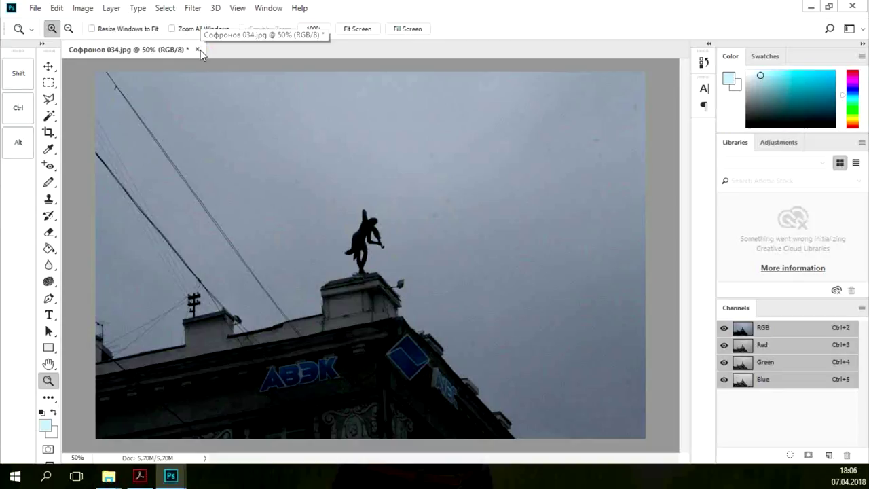
{"action": "left_click", "coordinate": [199, 50]}
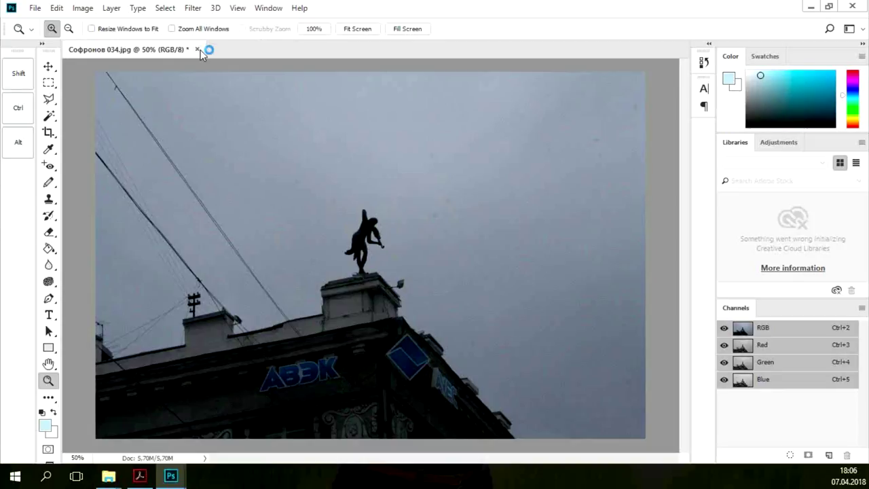
{"action": "left_click", "coordinate": [197, 51]}
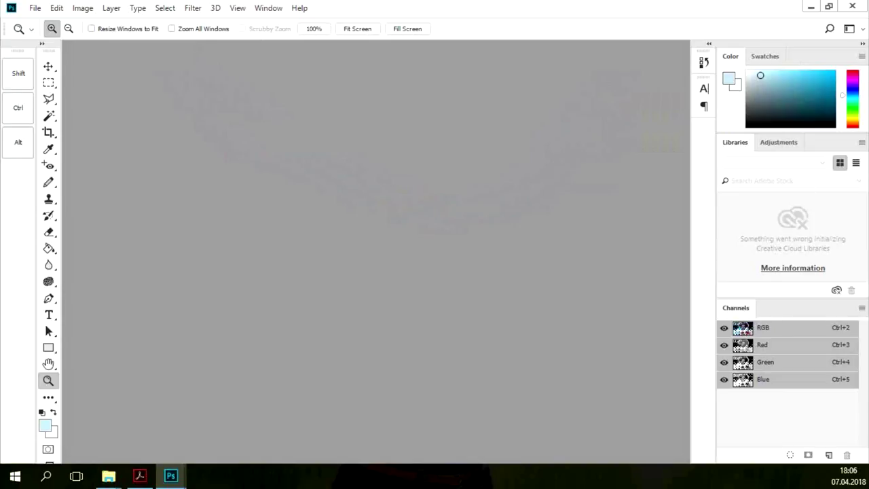
{"action": "left_click_drag", "start_coordinate": [522, 181], "coordinate": [407, 187]}
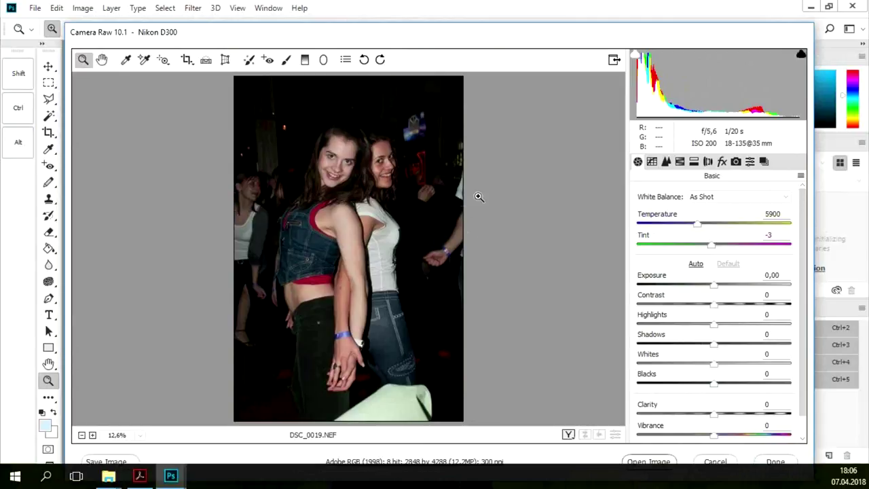
Step: Examine the faces and hair of the two women in the raw photo at up to 200% magnification
{"action": "left_click", "coordinate": [333, 169]}
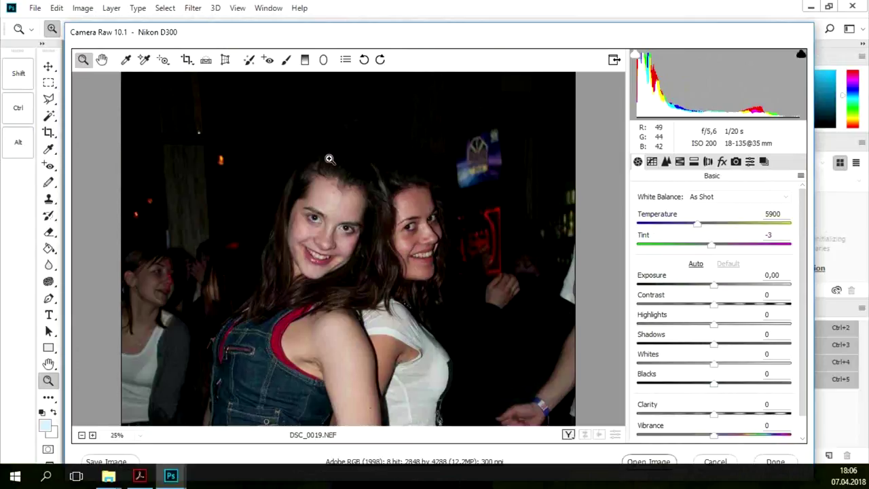
{"action": "left_click", "coordinate": [325, 194]}
{"action": "left_click", "coordinate": [392, 292]}
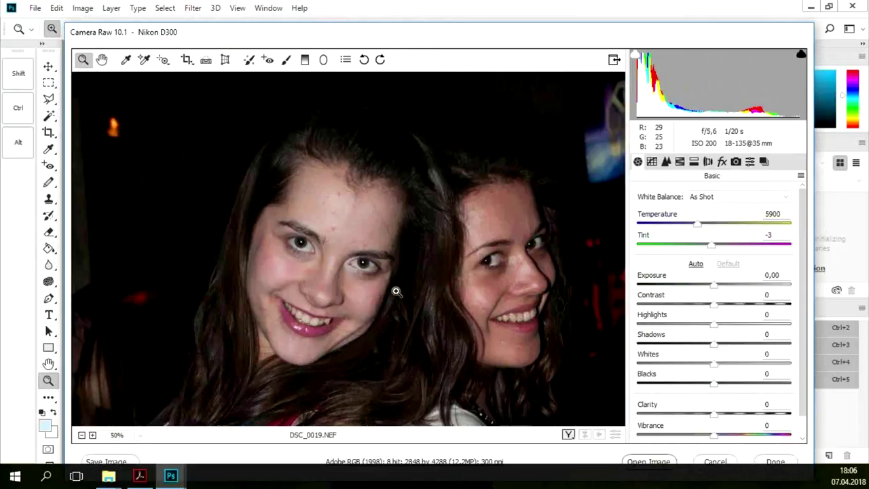
{"action": "left_click", "coordinate": [397, 291]}
{"action": "left_click", "coordinate": [396, 291]}
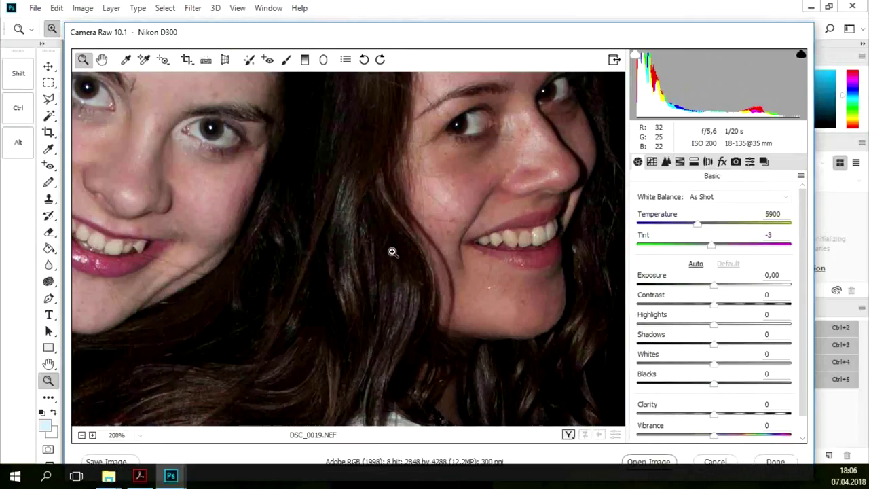
{"action": "left_click", "coordinate": [392, 252]}
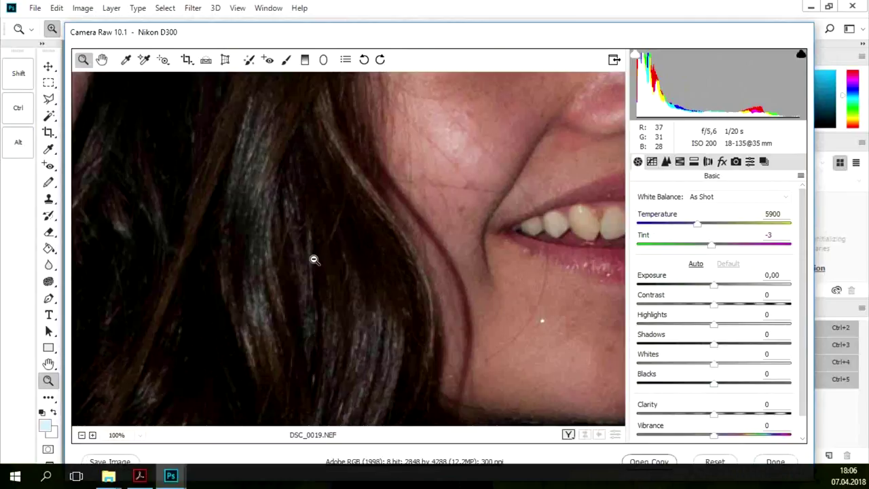
{"action": "left_click", "coordinate": [314, 259], "text": "alt"}
{"action": "left_click", "coordinate": [313, 259], "text": "alt"}
{"action": "left_click", "coordinate": [313, 259], "text": "alt"}
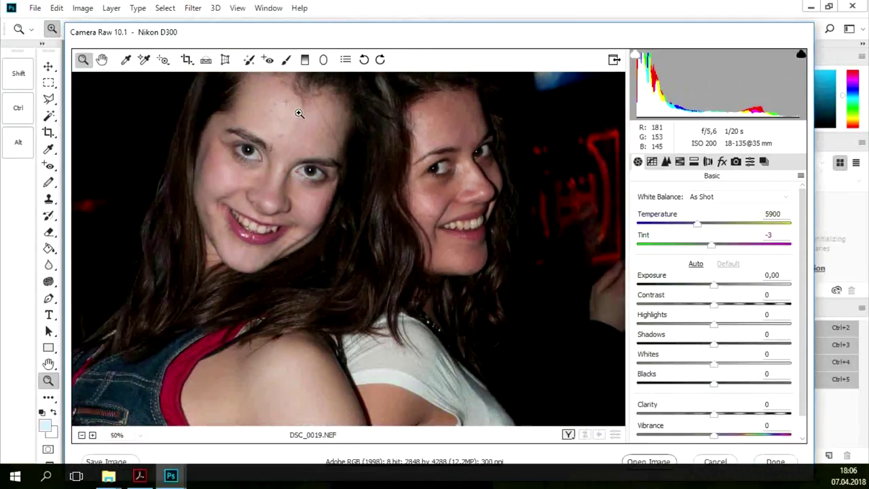
Step: Examine the second woman's facial skin and the dark background up close, ending with the whole raw photo in view
{"action": "left_click_drag", "start_coordinate": [386, 254], "coordinate": [493, 233]}
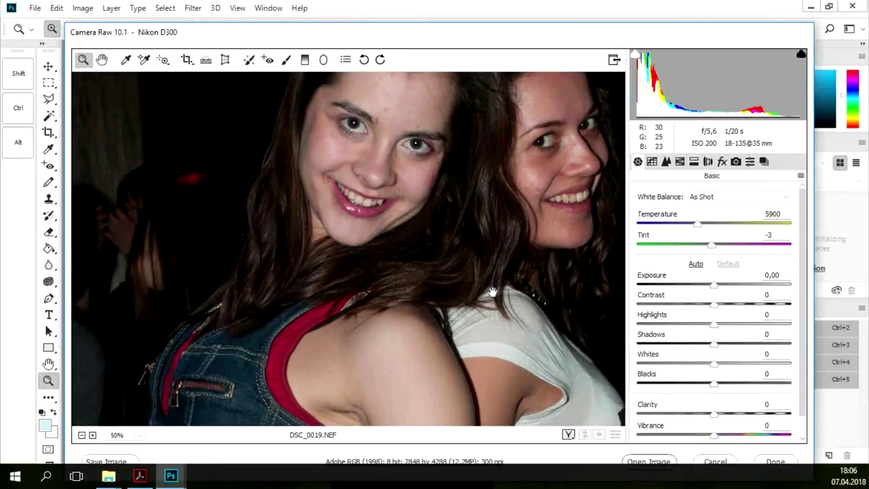
{"action": "left_click_drag", "start_coordinate": [582, 227], "coordinate": [284, 254]}
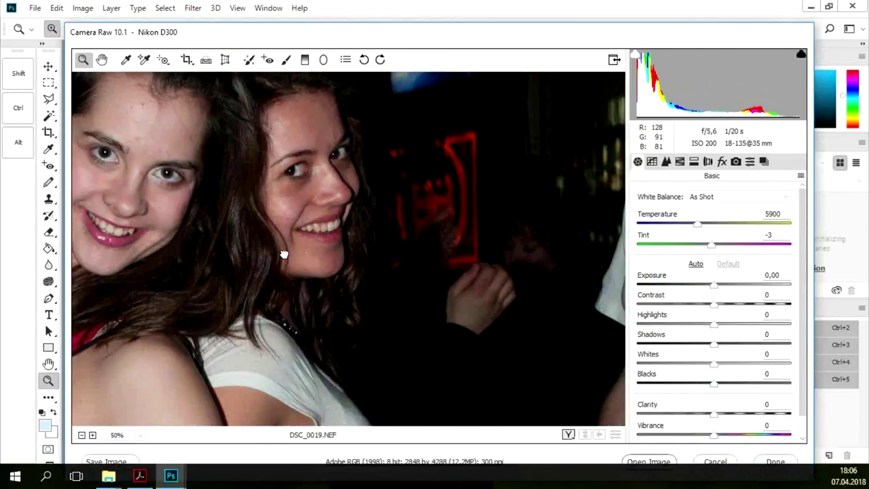
{"action": "left_click_drag", "start_coordinate": [516, 88], "coordinate": [509, 329]}
{"action": "left_click_drag", "start_coordinate": [449, 336], "coordinate": [507, 230]}
{"action": "left_click", "coordinate": [447, 256]}
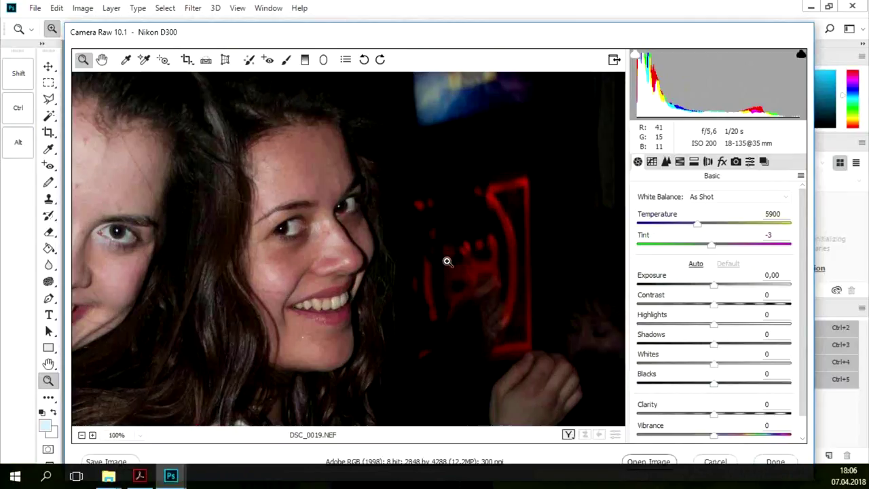
{"action": "left_click_drag", "start_coordinate": [446, 258], "coordinate": [187, 244]}
{"action": "left_click", "coordinate": [170, 242]}
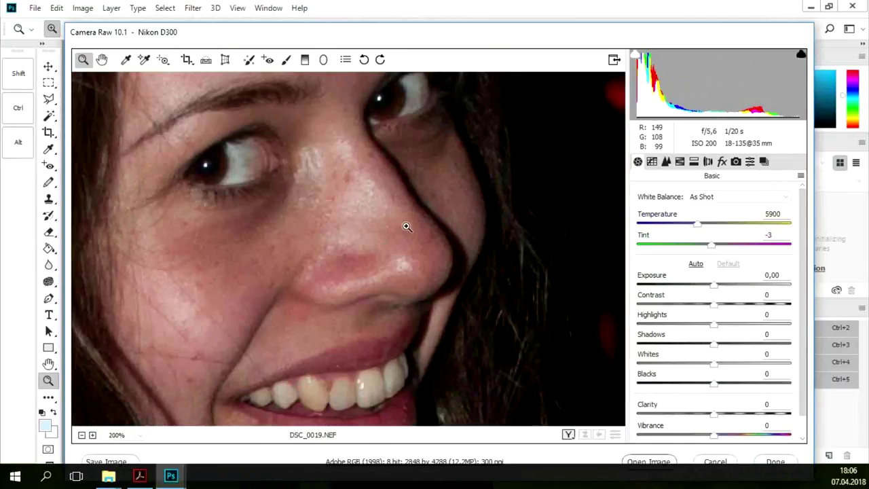
{"action": "key", "text": "alt"}
{"action": "left_click", "coordinate": [385, 241], "text": "alt"}
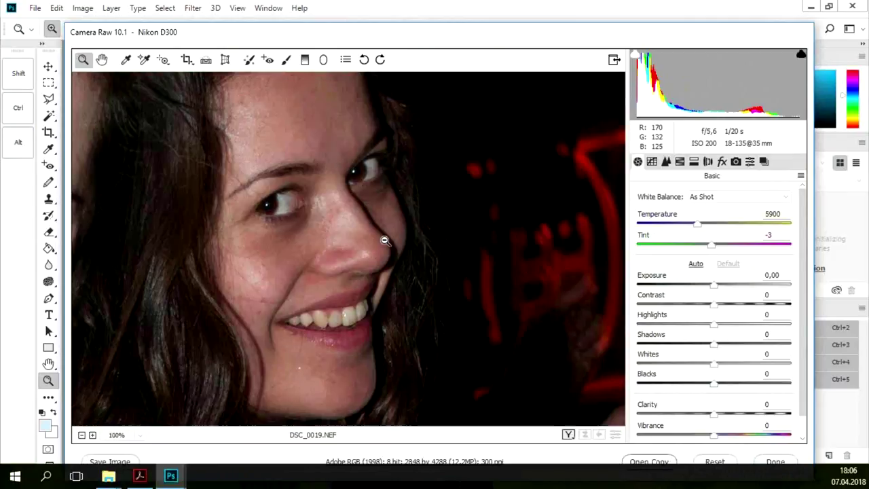
{"action": "left_click", "coordinate": [385, 241], "text": "alt"}
{"action": "left_click", "coordinate": [385, 240], "text": "alt"}
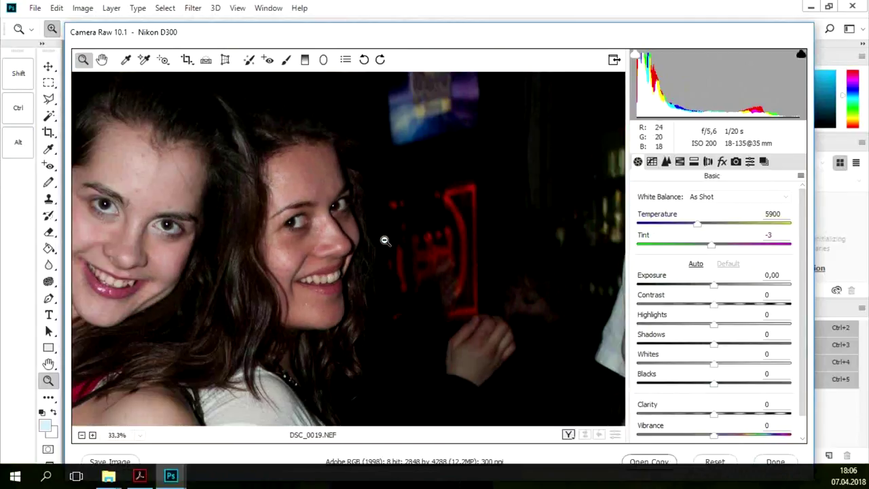
{"action": "left_click_drag", "start_coordinate": [343, 333], "coordinate": [440, 179]}
{"action": "key", "text": "alt"}
{"action": "left_click", "coordinate": [445, 239], "text": "alt"}
{"action": "left_click", "coordinate": [445, 239], "text": "alt"}
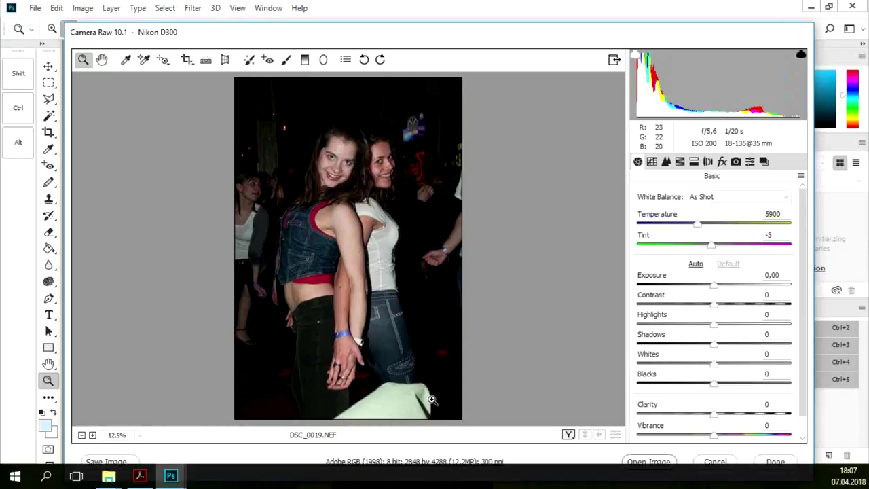
Step: Cancel Camera Raw and open DSC_0774.jpg, assigning it the working RGB profile, Adobe RGB (1998)
{"action": "left_click", "coordinate": [724, 464]}
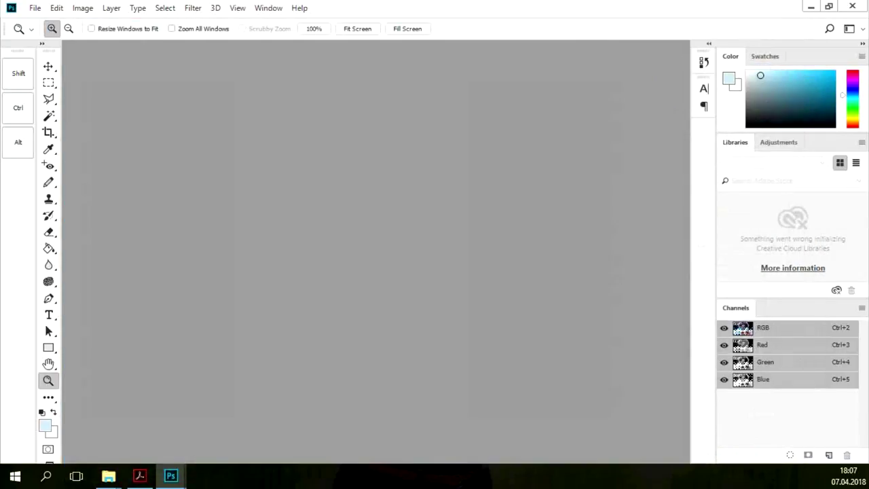
{"action": "mouse_move", "coordinate": [423, 220]}
{"action": "left_mouse_down"}
{"action": "mouse_move", "coordinate": [367, 221]}
{"action": "mouse_move", "coordinate": [425, 225]}
{"action": "left_mouse_up"}
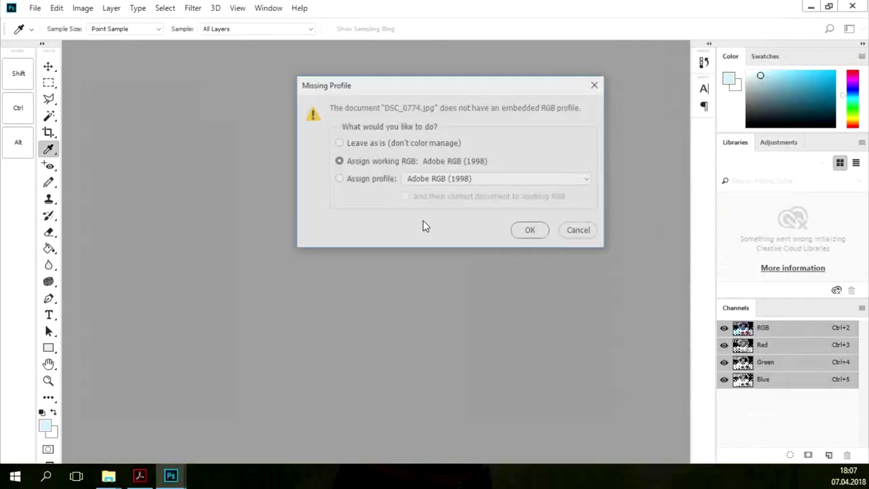
{"action": "left_click", "coordinate": [532, 231]}
Step: Examine the sky, bell tower and bare tree branches in DSC_0774.jpg at up to 200% magnification
{"action": "key", "text": "z"}
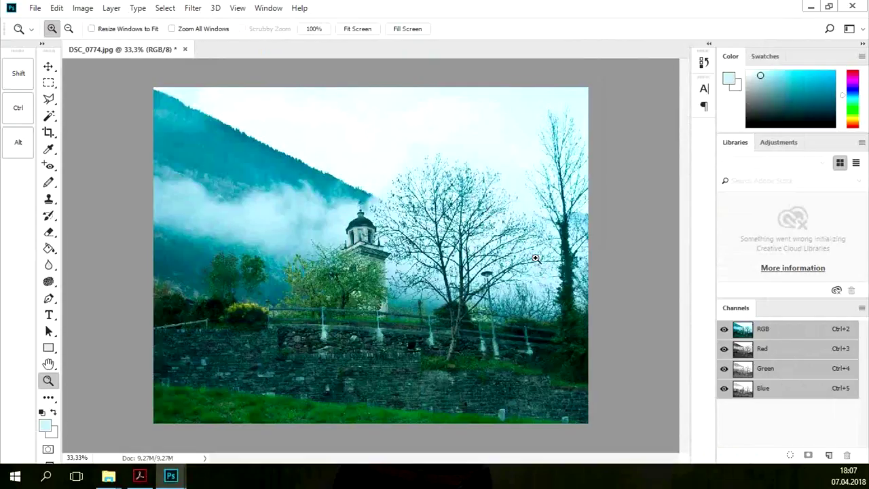
{"action": "left_click", "coordinate": [352, 270]}
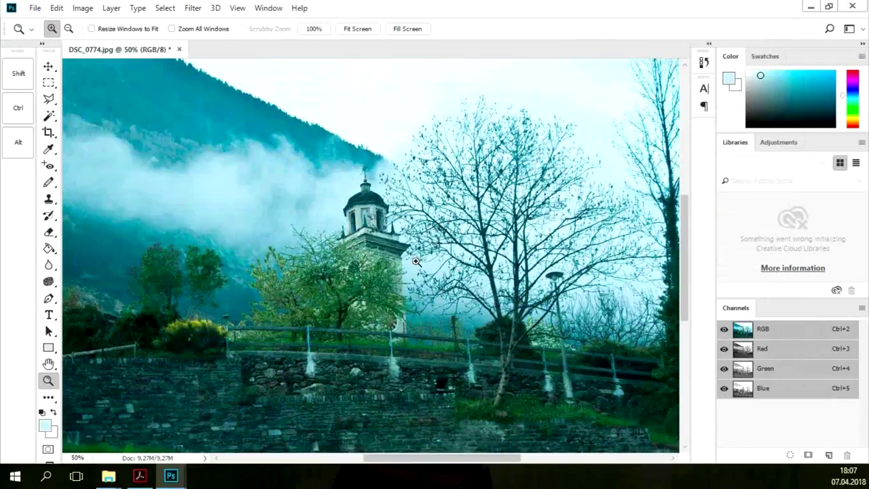
{"action": "left_click_drag", "start_coordinate": [409, 167], "coordinate": [408, 167]}
{"action": "left_click_drag", "start_coordinate": [374, 140], "coordinate": [373, 277]}
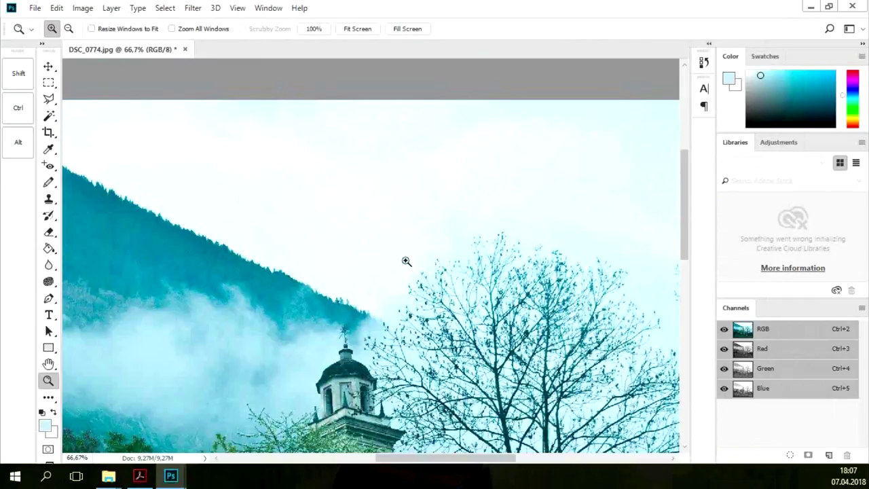
{"action": "left_click_drag", "start_coordinate": [510, 356], "coordinate": [327, 205]}
{"action": "left_click", "coordinate": [466, 207]}
{"action": "left_click", "coordinate": [466, 207]}
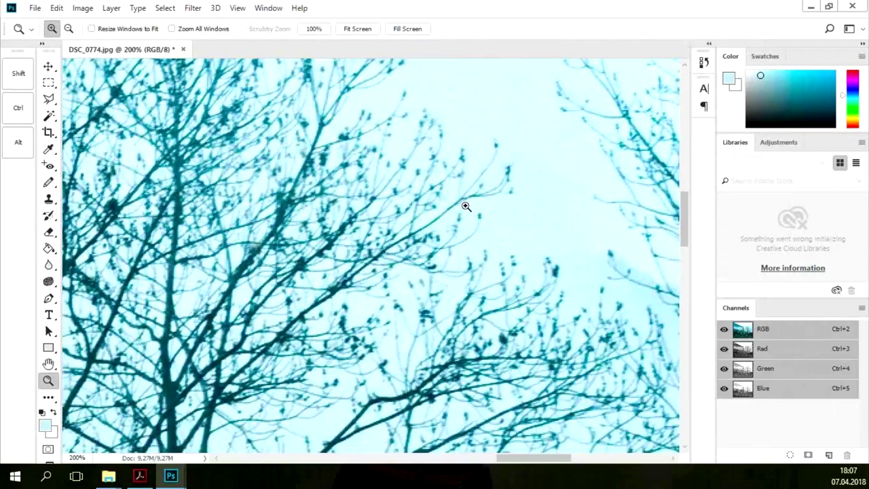
{"action": "left_click_drag", "start_coordinate": [520, 292], "coordinate": [493, 88]}
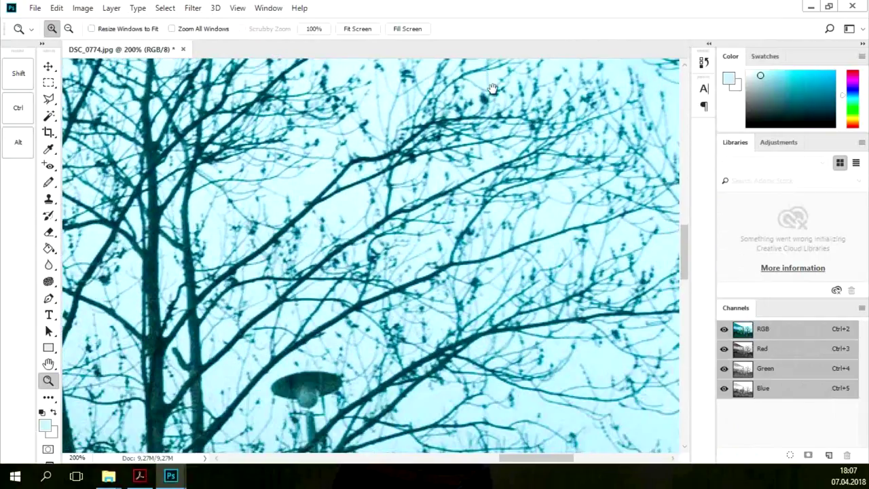
Step: Examine the lower branches, stone wall, grass and fence at up to 300% magnification, ending with the whole photo in view
{"action": "left_click_drag", "start_coordinate": [456, 305], "coordinate": [601, 32]}
{"action": "left_click_drag", "start_coordinate": [498, 195], "coordinate": [627, 145]}
{"action": "left_click_drag", "start_coordinate": [391, 283], "coordinate": [603, 91]}
{"action": "left_click_drag", "start_coordinate": [496, 294], "coordinate": [613, 111]}
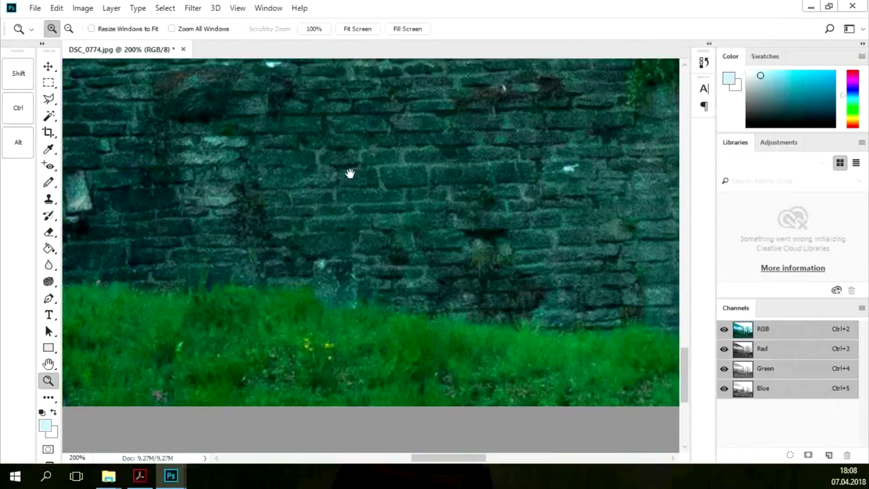
{"action": "left_click_drag", "start_coordinate": [349, 172], "coordinate": [569, 310]}
{"action": "left_click_drag", "start_coordinate": [371, 122], "coordinate": [295, 345]}
{"action": "left_click", "coordinate": [435, 243]}
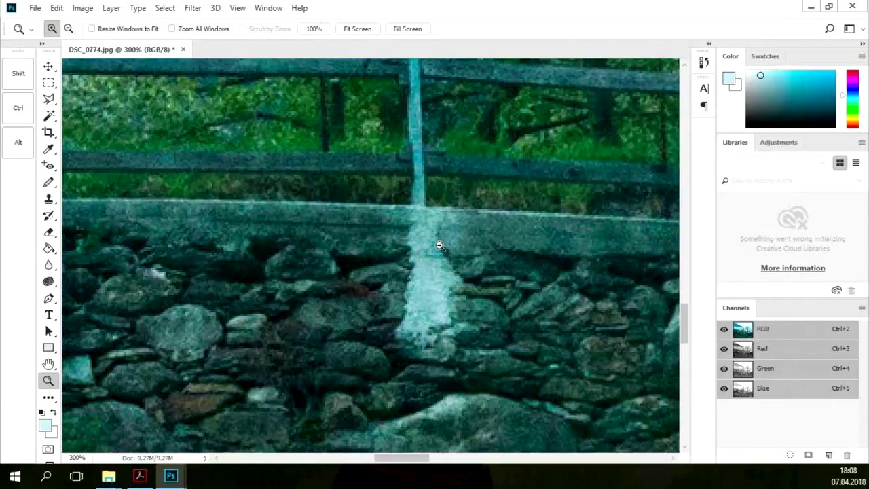
{"action": "key", "text": "alt"}
{"action": "left_click", "coordinate": [435, 242], "text": "alt"}
{"action": "left_click", "coordinate": [436, 243], "text": "alt"}
{"action": "left_click", "coordinate": [435, 243], "text": "alt"}
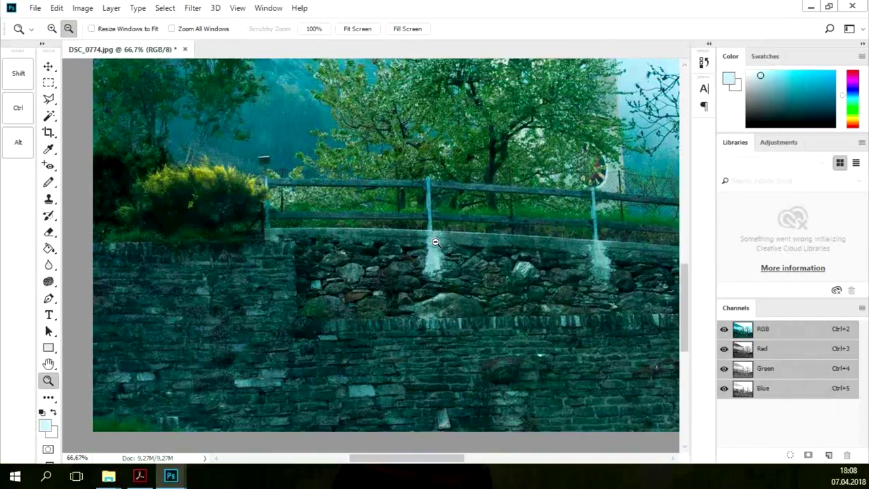
{"action": "left_click", "coordinate": [435, 242], "text": "alt"}
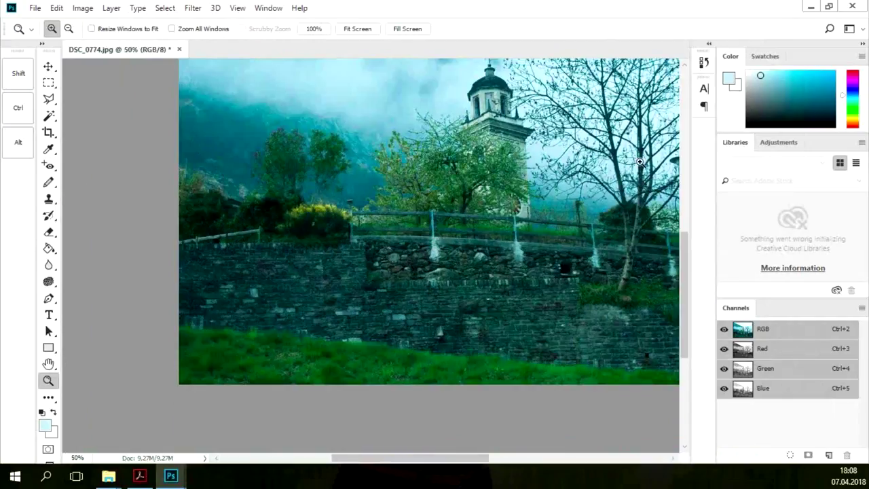
{"action": "left_click", "coordinate": [564, 163], "text": "alt"}
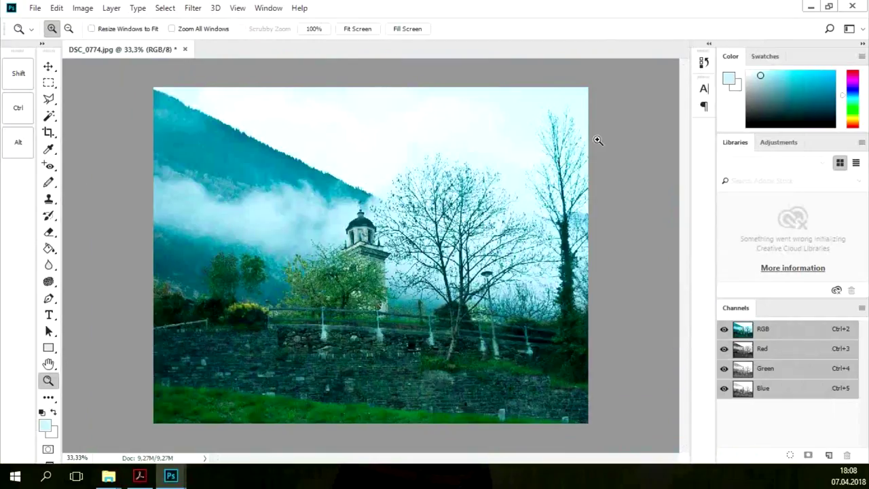
Step: Close DSC_0774.jpg and open six sample photos from inDsYd6qsgJsk.jpg to IMG_5293.JPG, assigning working RGB Adobe RGB (1998) wherever no profile is embedded
{"action": "left_click", "coordinate": [185, 49]}
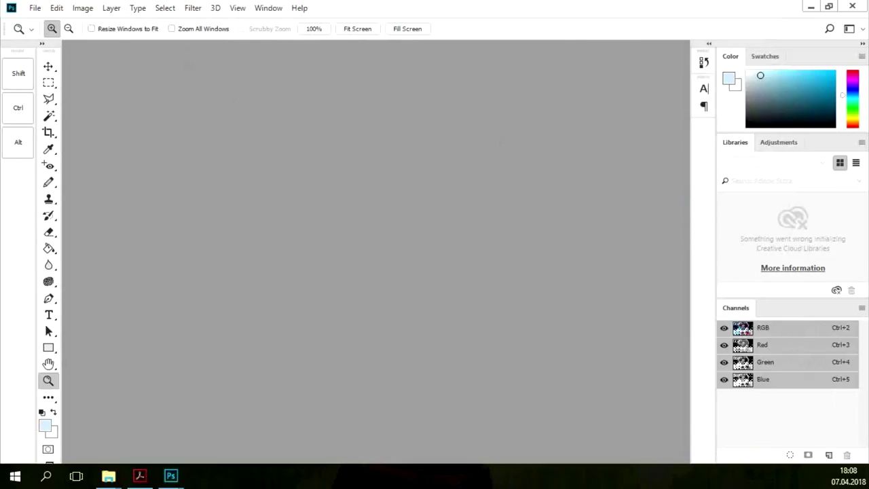
{"action": "left_click_drag", "start_coordinate": [842, 164], "coordinate": [386, 223]}
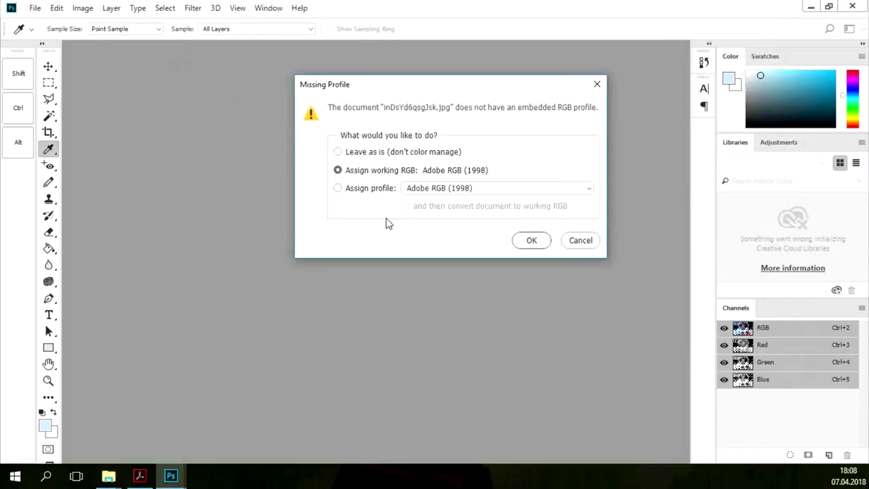
{"action": "left_click", "coordinate": [535, 246]}
{"action": "left_click", "coordinate": [501, 262]}
{"action": "left_click", "coordinate": [501, 262]}
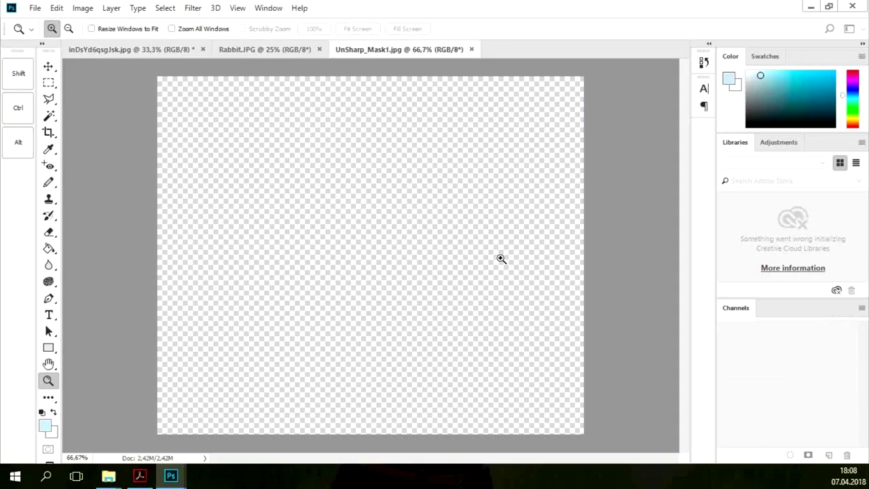
{"action": "left_click", "coordinate": [501, 262]}
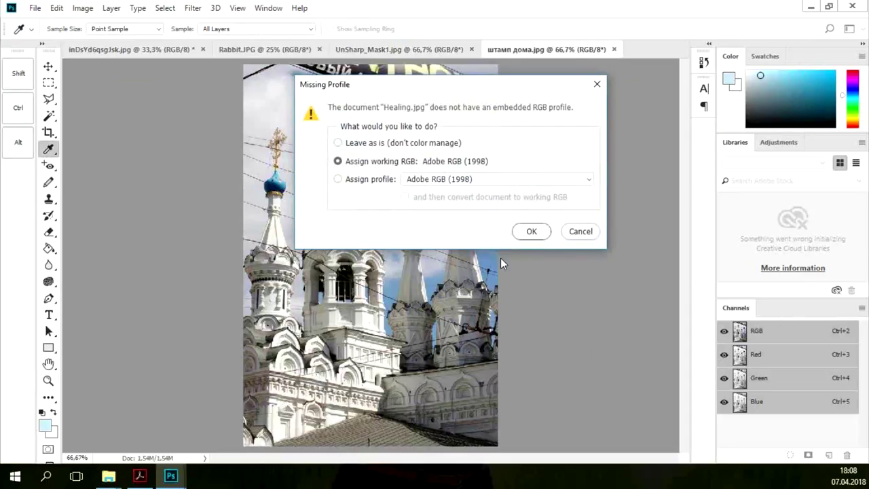
{"action": "left_click", "coordinate": [528, 231]}
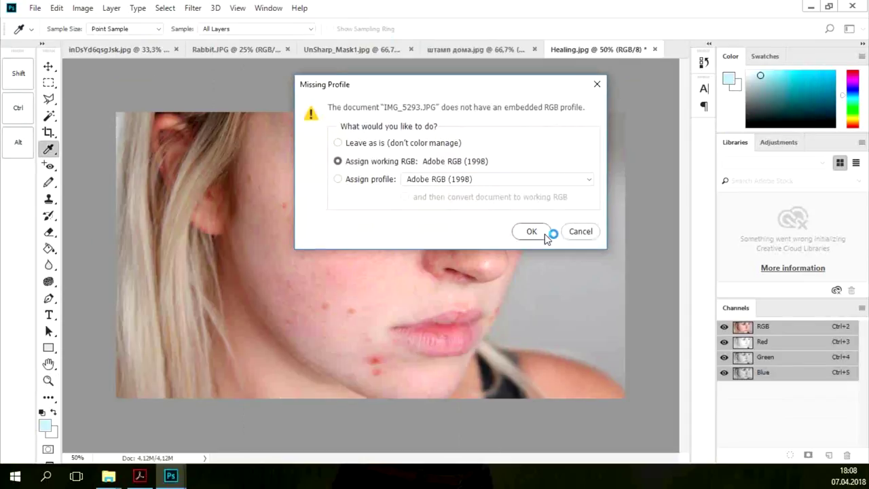
{"action": "left_click", "coordinate": [544, 234]}
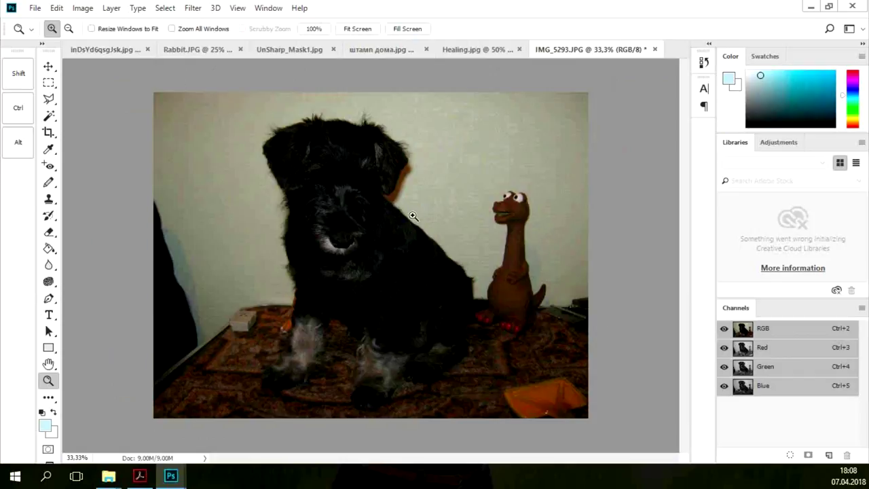
Step: Examine the black dog's fur, the rug and the toy dinosaur in IMG_5293.JPG at up to 100% magnification
{"action": "left_click", "coordinate": [333, 180]}
{"action": "left_click", "coordinate": [338, 182]}
{"action": "left_click", "coordinate": [338, 182]}
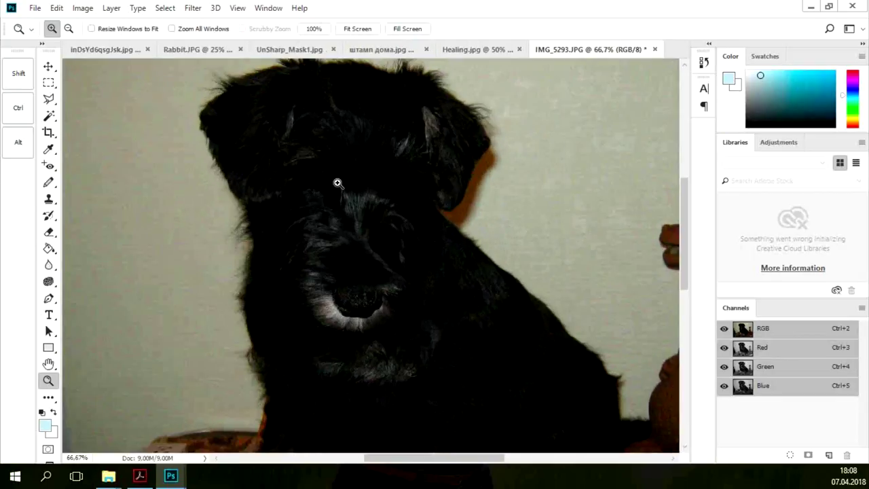
{"action": "left_click_drag", "start_coordinate": [483, 326], "coordinate": [485, 101]}
{"action": "left_click_drag", "start_coordinate": [591, 339], "coordinate": [699, 239]}
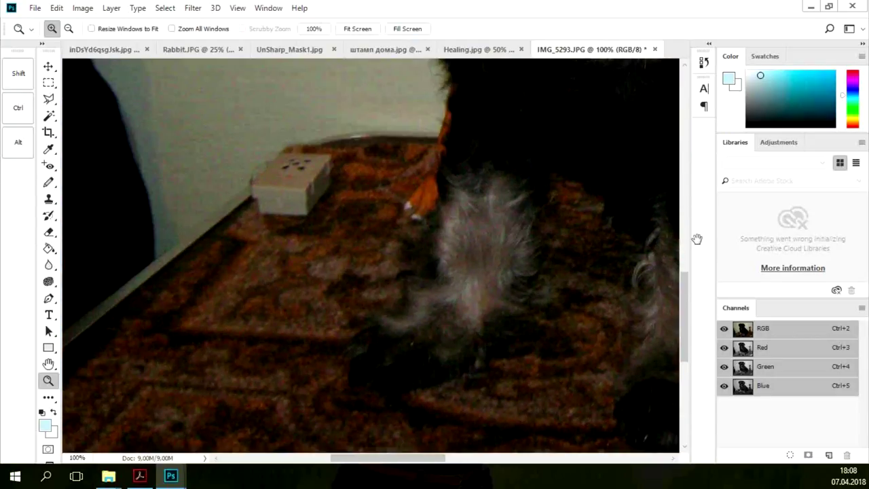
{"action": "left_click_drag", "start_coordinate": [298, 186], "coordinate": [439, 276]}
{"action": "scroll", "coordinate": [439, 276], "scroll_direction": "up", "scroll_amount": 5}
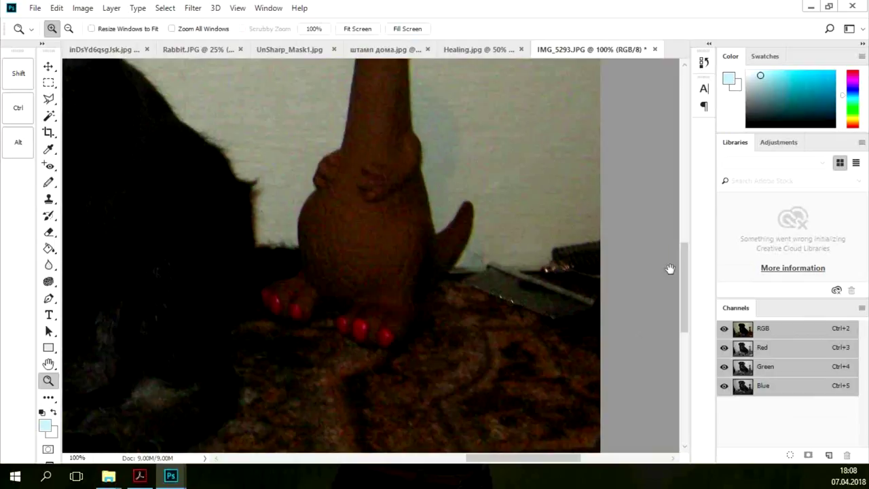
{"action": "left_click", "coordinate": [362, 210], "text": "alt"}
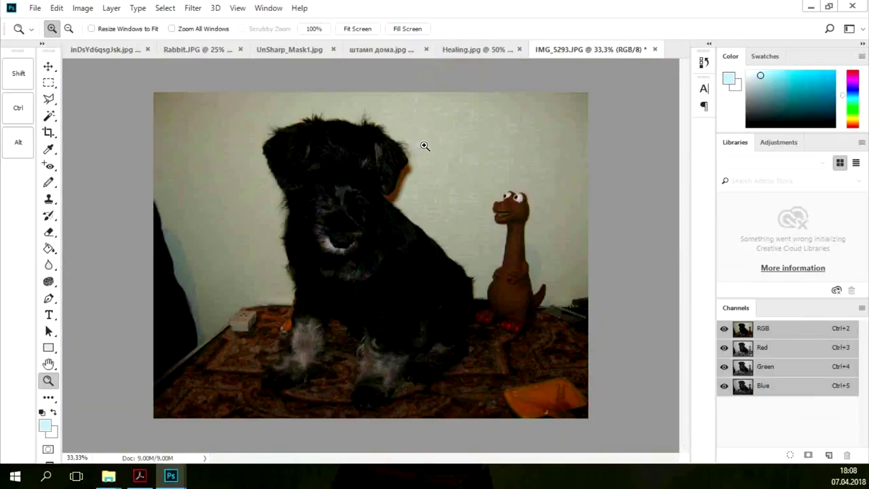
Step: Close the dog photo IMG_5293.JPG and the portrait Healing.jpg
{"action": "left_click", "coordinate": [654, 49]}
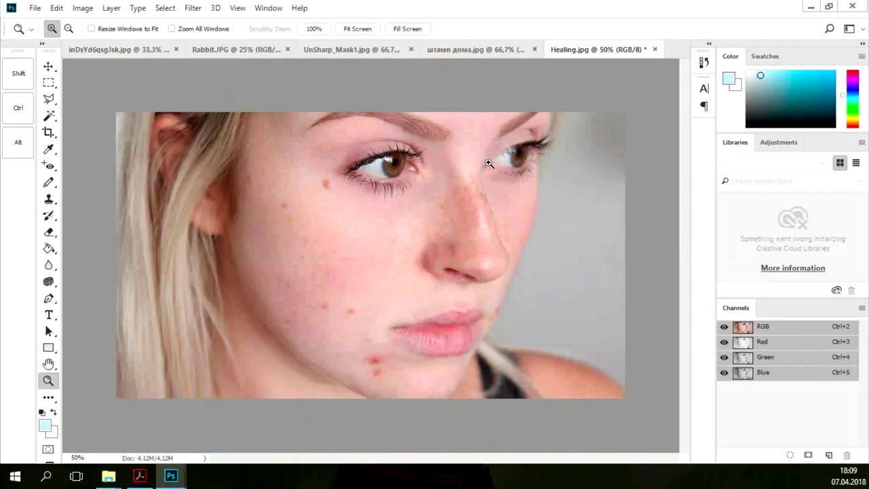
{"action": "left_click", "coordinate": [656, 50]}
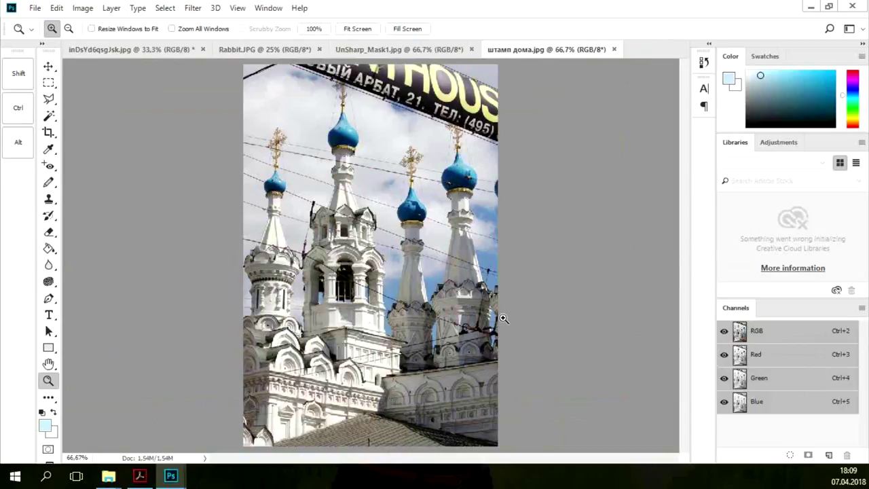
Step: Examine the banner, blue domes and overhead wires in штамп дома.jpg at 200% magnification, and close the photo
{"action": "left_click", "coordinate": [416, 195]}
{"action": "left_click", "coordinate": [417, 202]}
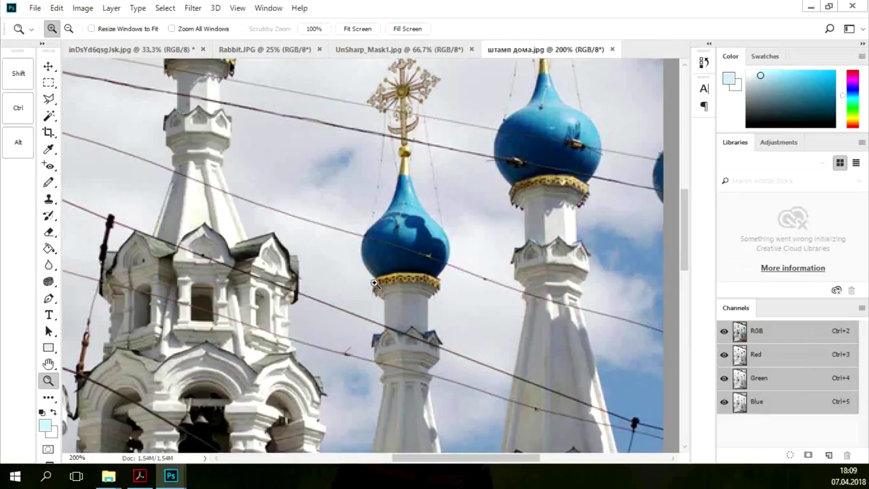
{"action": "left_click_drag", "start_coordinate": [498, 146], "coordinate": [475, 413]}
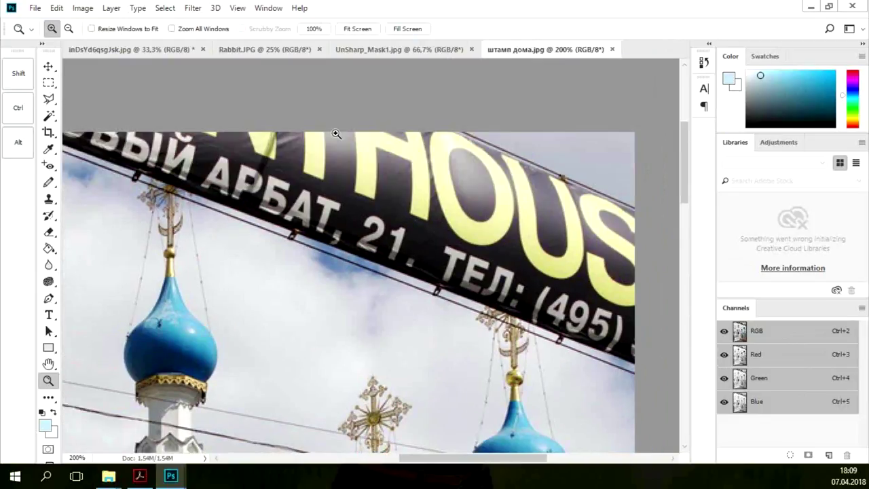
{"action": "left_click_drag", "start_coordinate": [456, 316], "coordinate": [326, 263]}
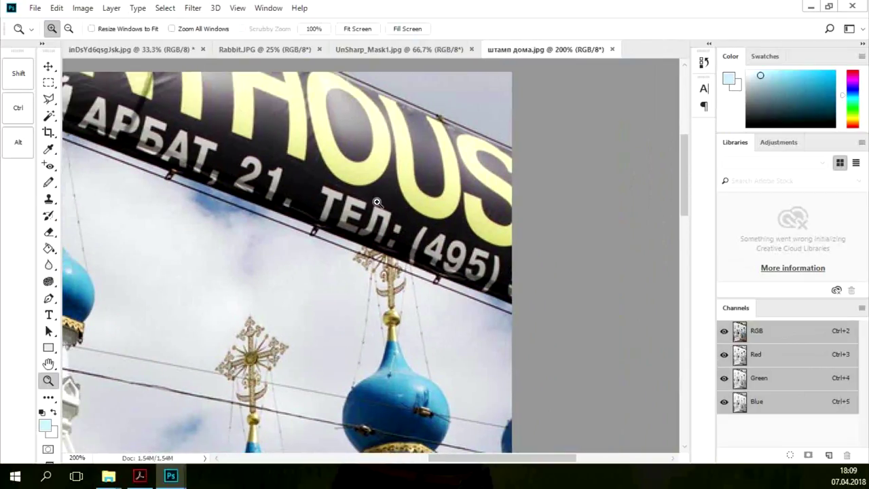
{"action": "left_click_drag", "start_coordinate": [190, 212], "coordinate": [520, 252]}
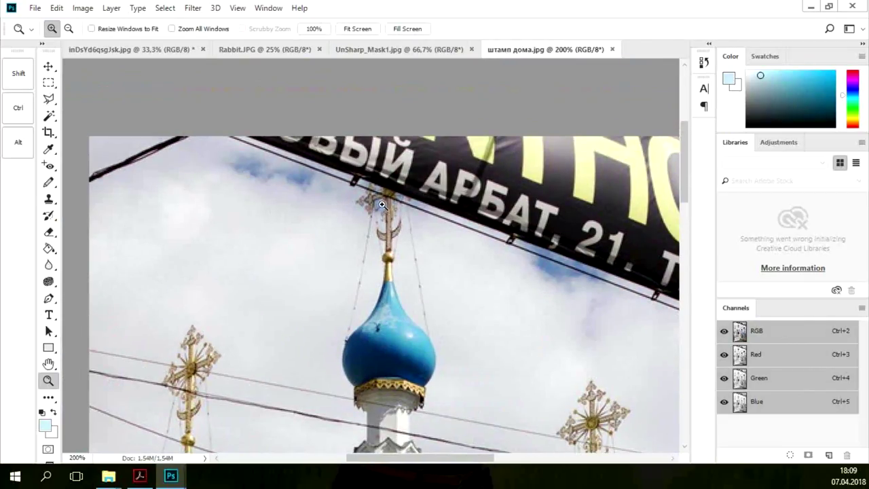
{"action": "left_click_drag", "start_coordinate": [321, 374], "coordinate": [555, 199]}
{"action": "left_click_drag", "start_coordinate": [508, 372], "coordinate": [520, 330]}
{"action": "left_click_drag", "start_coordinate": [507, 211], "coordinate": [565, 197]}
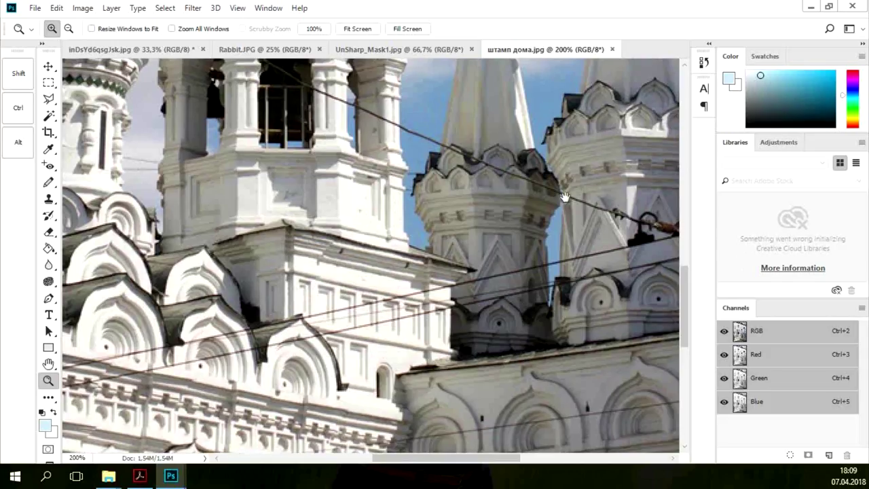
{"action": "left_click", "coordinate": [612, 49]}
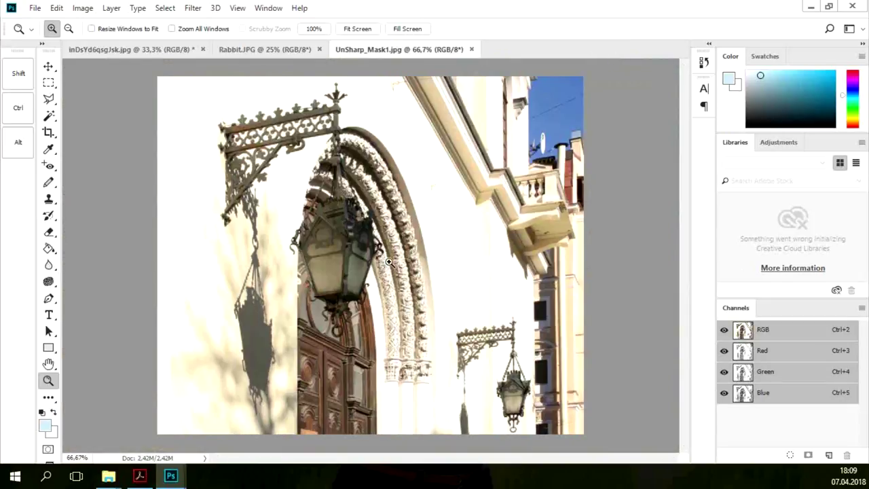
Step: Examine the carved arch, lanterns and facade in UnSharp_Mask1.jpg at magnifications between 100% and 300%
{"action": "left_click", "coordinate": [392, 224]}
{"action": "left_click", "coordinate": [391, 224]}
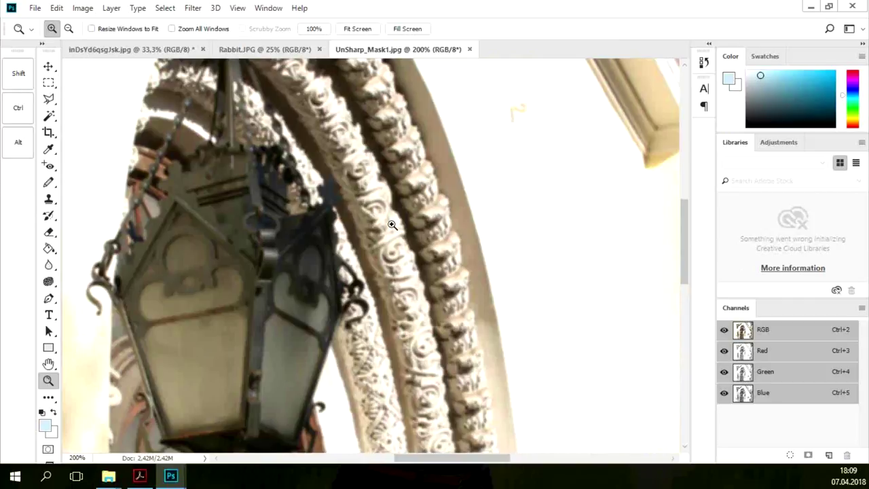
{"action": "left_click", "coordinate": [423, 225]}
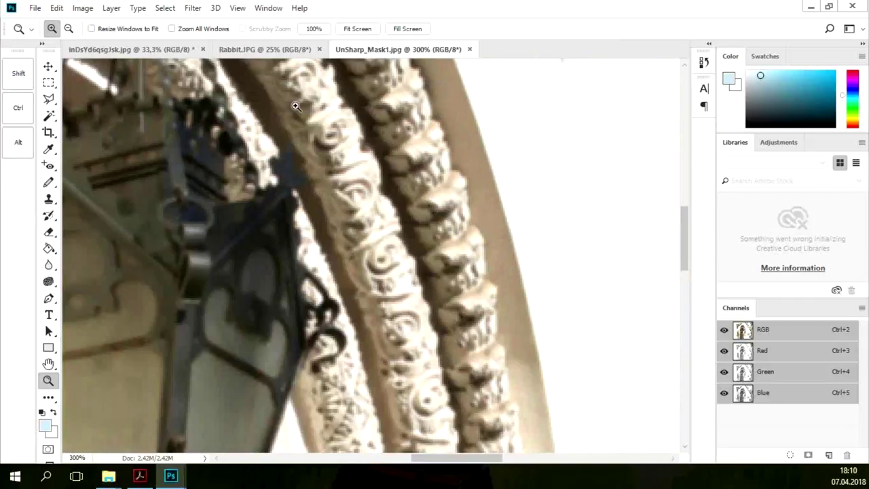
{"action": "left_click_drag", "start_coordinate": [237, 200], "coordinate": [466, 283]}
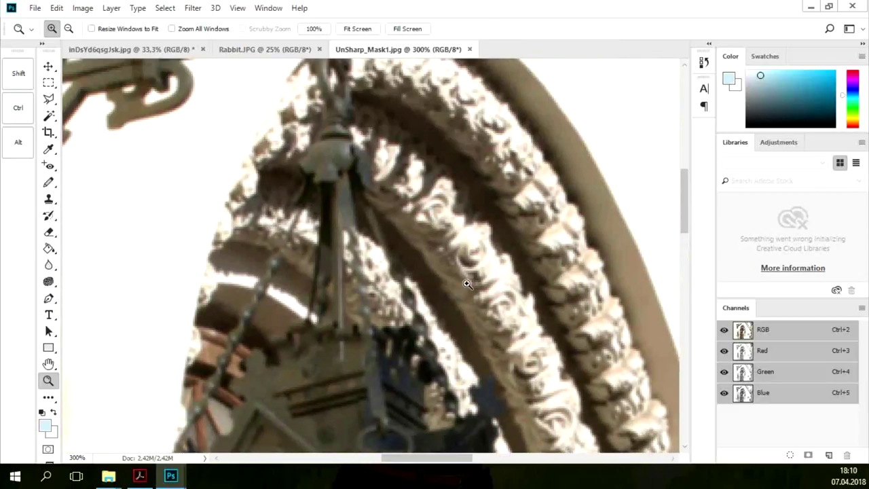
{"action": "left_click", "coordinate": [432, 246], "text": "alt"}
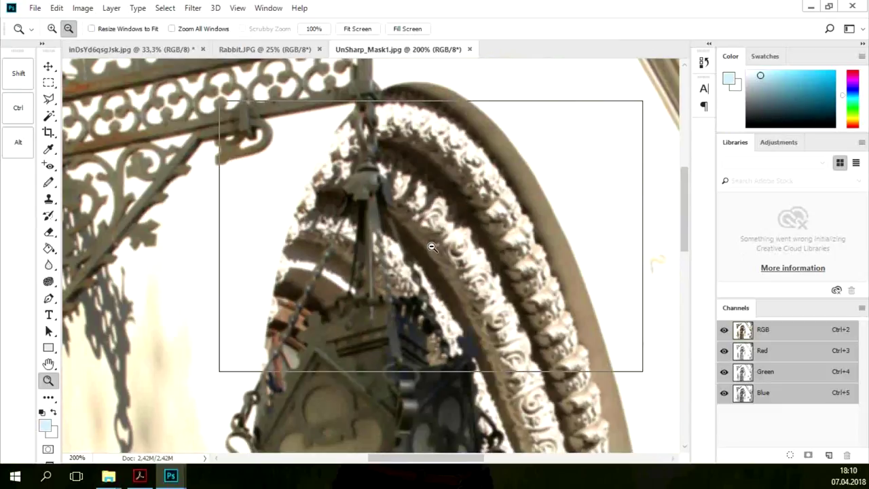
{"action": "left_click", "coordinate": [432, 247], "text": "alt"}
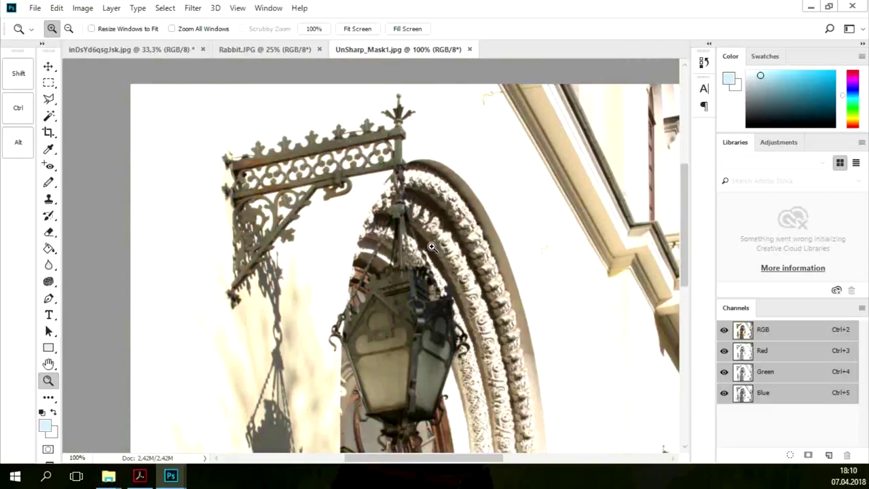
{"action": "key", "text": "space"}
{"action": "left_click_drag", "start_coordinate": [561, 303], "coordinate": [430, 152]}
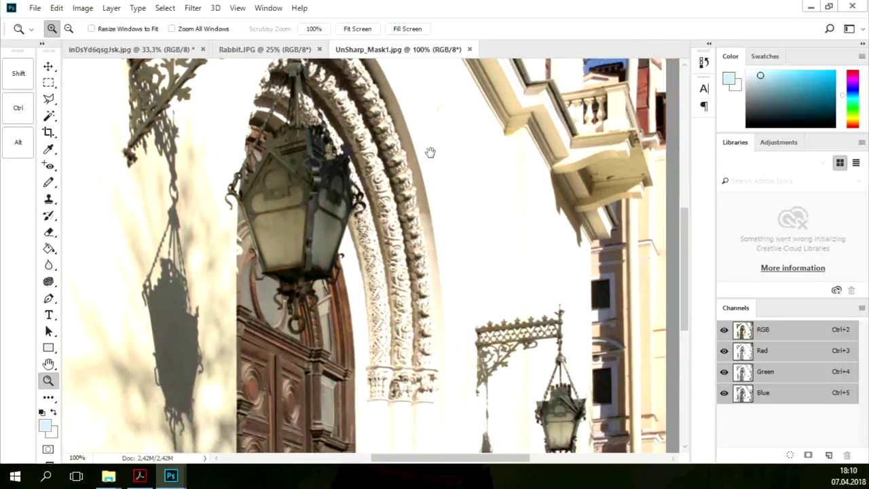
Step: Try Unsharp Mask on the lantern photo with an amount of 60% and a radius of 2.2 pixels
{"action": "left_click", "coordinate": [196, 8]}
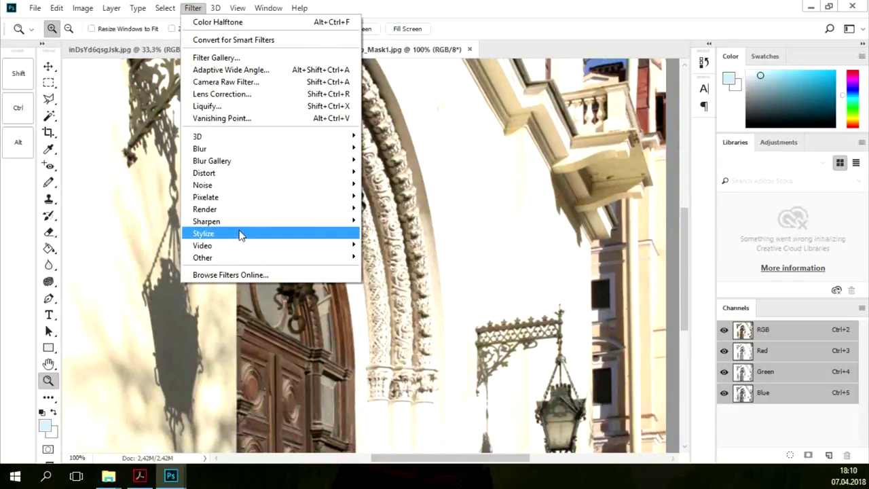
{"action": "mouse_move", "coordinate": [334, 227]}
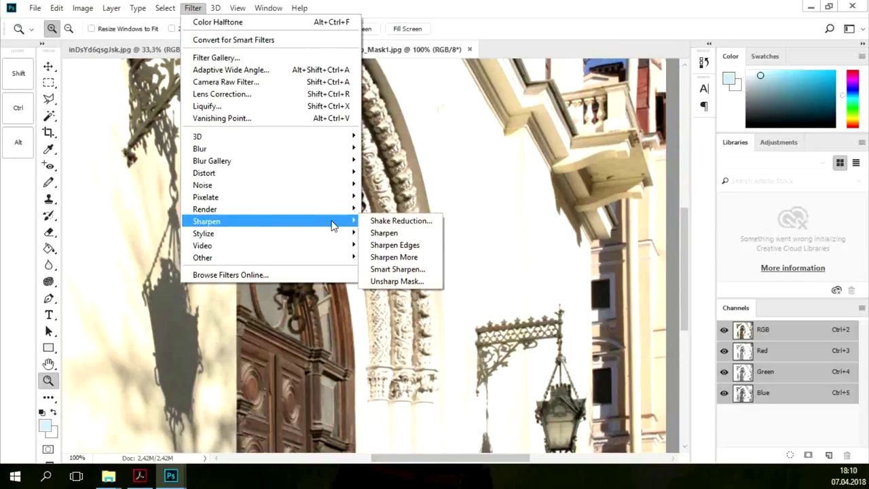
{"action": "left_click", "coordinate": [432, 282]}
{"action": "left_click_drag", "start_coordinate": [438, 68], "coordinate": [674, 17]}
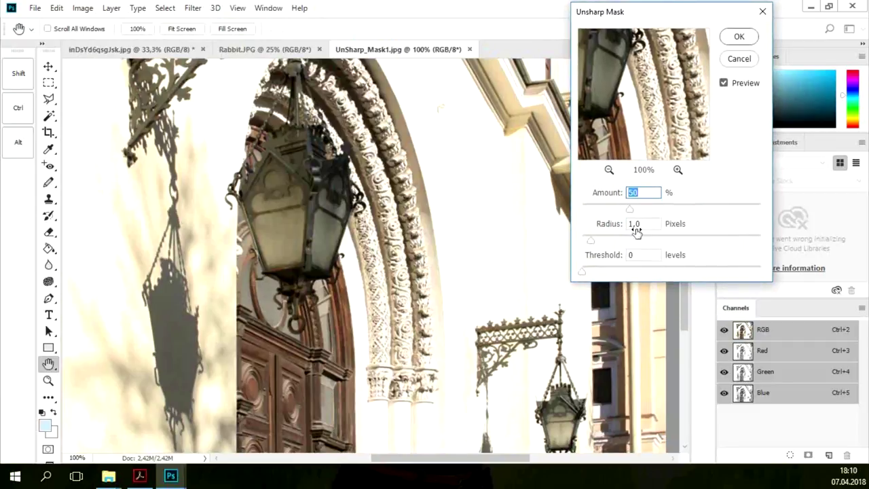
{"action": "left_click_drag", "start_coordinate": [604, 241], "coordinate": [606, 240]}
{"action": "key", "text": "Tab"}
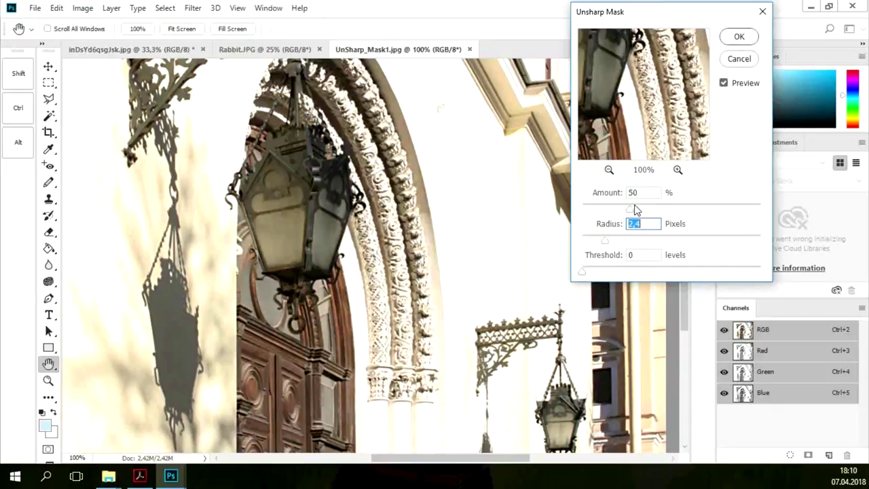
{"action": "left_click_drag", "start_coordinate": [631, 208], "coordinate": [648, 212]}
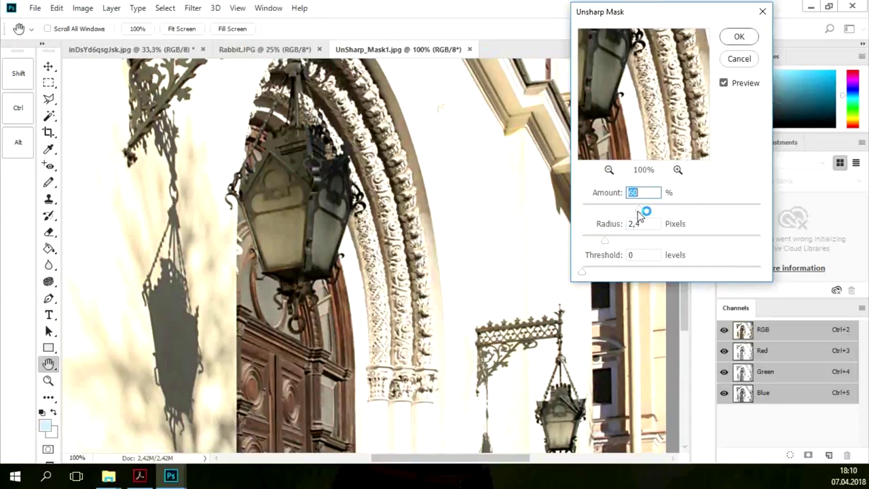
{"action": "left_click_drag", "start_coordinate": [606, 241], "coordinate": [602, 239]}
Step: Compare the lantern and carved arch with and without the Unsharp Mask preview at 60%
{"action": "left_click", "coordinate": [724, 82]}
{"action": "left_click", "coordinate": [726, 84]}
{"action": "left_click", "coordinate": [724, 82]}
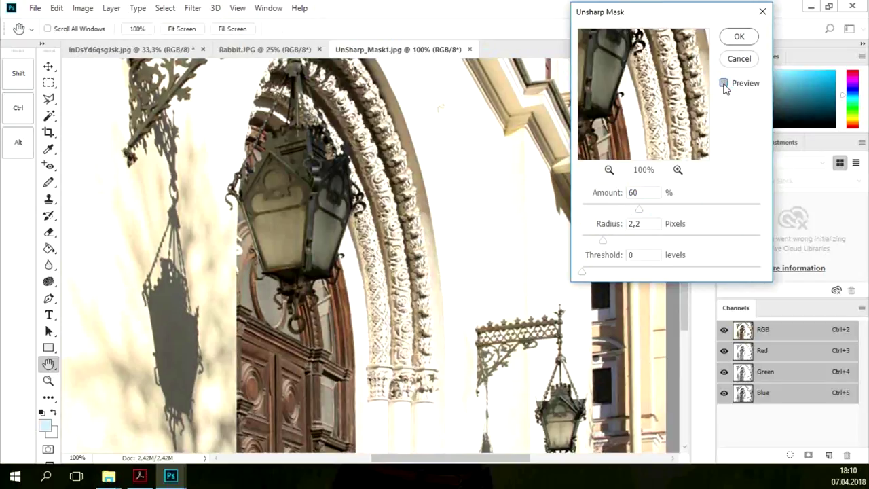
{"action": "left_click", "coordinate": [724, 84]}
{"action": "left_click", "coordinate": [724, 83]}
{"action": "left_click", "coordinate": [724, 84]}
{"action": "left_click", "coordinate": [724, 83]}
{"action": "left_click", "coordinate": [724, 83]}
{"action": "left_click", "coordinate": [724, 83]}
{"action": "left_click", "coordinate": [724, 83]}
{"action": "left_click", "coordinate": [724, 83]}
{"action": "left_click", "coordinate": [724, 83]}
Step: Set the Unsharp Mask amount to 126% and compare the photo with and without the preview
{"action": "left_click_drag", "start_coordinate": [640, 208], "coordinate": [692, 207]}
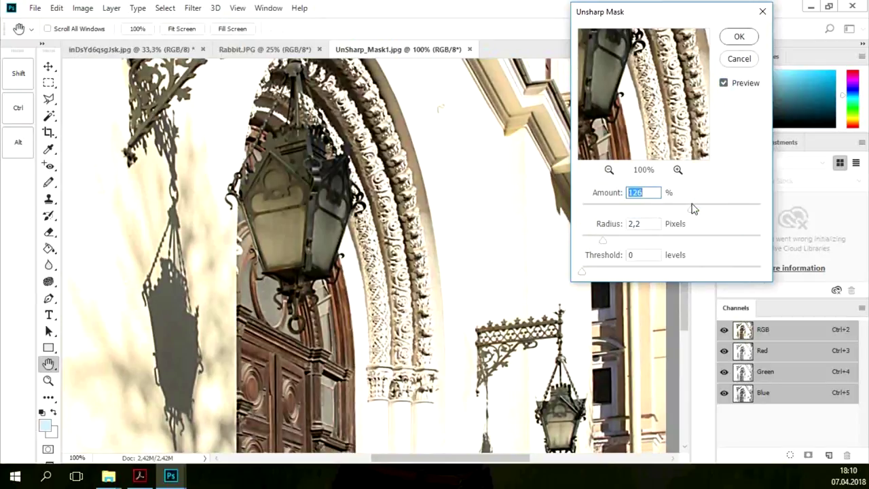
{"action": "left_click", "coordinate": [724, 83]}
{"action": "left_click", "coordinate": [724, 83]}
{"action": "left_click", "coordinate": [724, 83]}
{"action": "left_click", "coordinate": [724, 83]}
{"action": "left_click", "coordinate": [724, 83]}
{"action": "left_click", "coordinate": [725, 83]}
{"action": "left_click", "coordinate": [724, 83]}
{"action": "left_click", "coordinate": [724, 83]}
{"action": "left_click", "coordinate": [725, 88]}
{"action": "left_click", "coordinate": [724, 88]}
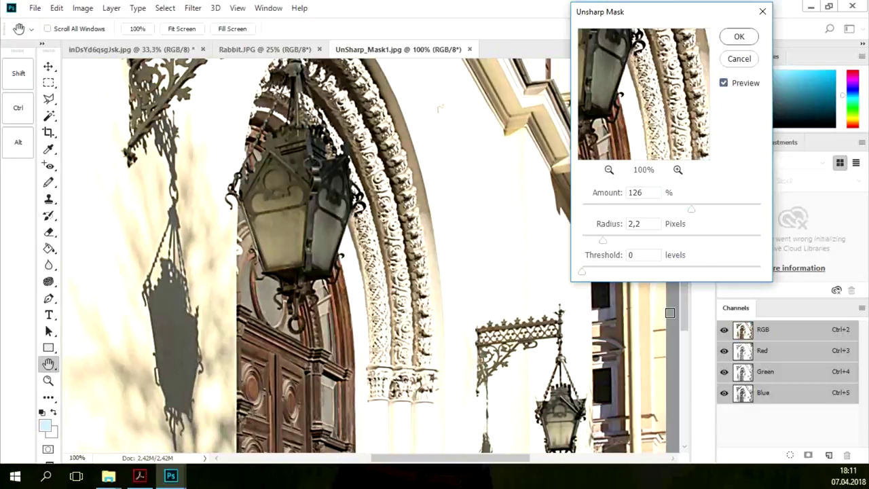
Step: Set the Unsharp Mask amount to 56% and radius to 118.1 pixels, and compare the photo with and without the preview
{"action": "left_click", "coordinate": [637, 207]}
{"action": "left_click", "coordinate": [606, 241]}
{"action": "left_click_drag", "start_coordinate": [606, 244], "coordinate": [698, 253]}
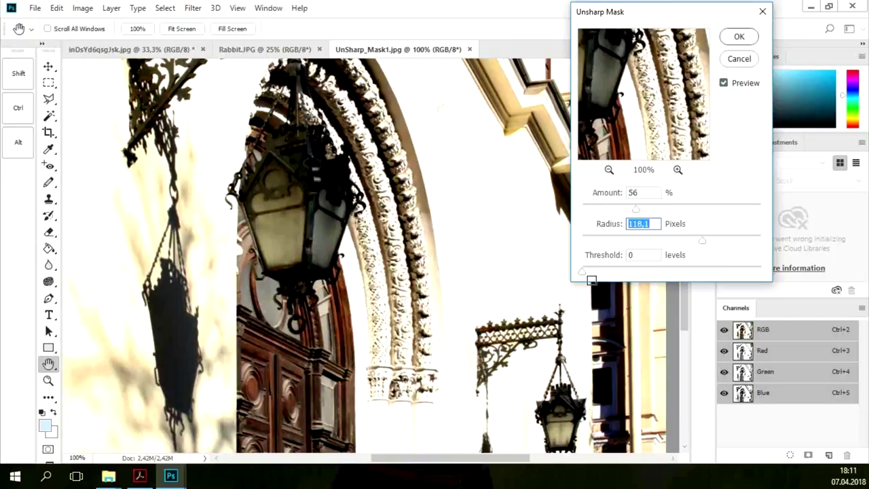
{"action": "left_click", "coordinate": [727, 87]}
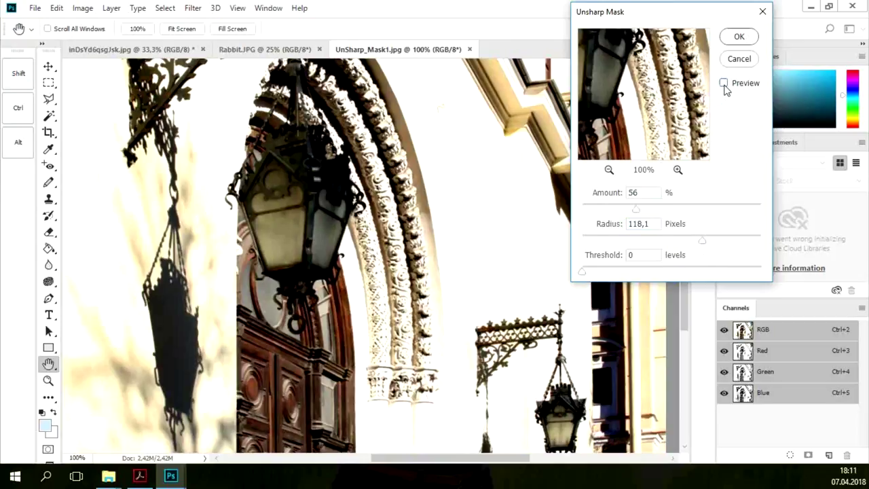
{"action": "left_click", "coordinate": [725, 87]}
{"action": "left_click", "coordinate": [725, 87]}
{"action": "left_click", "coordinate": [724, 87]}
{"action": "left_click", "coordinate": [724, 85]}
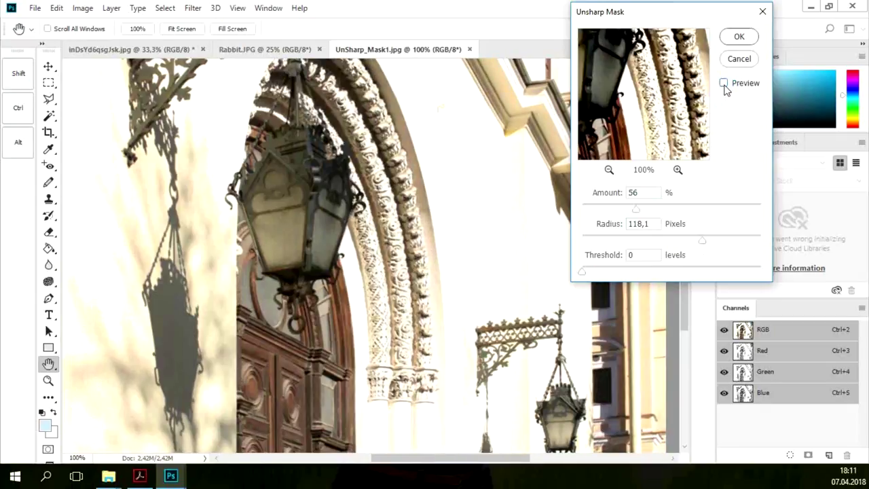
{"action": "left_click", "coordinate": [724, 84]}
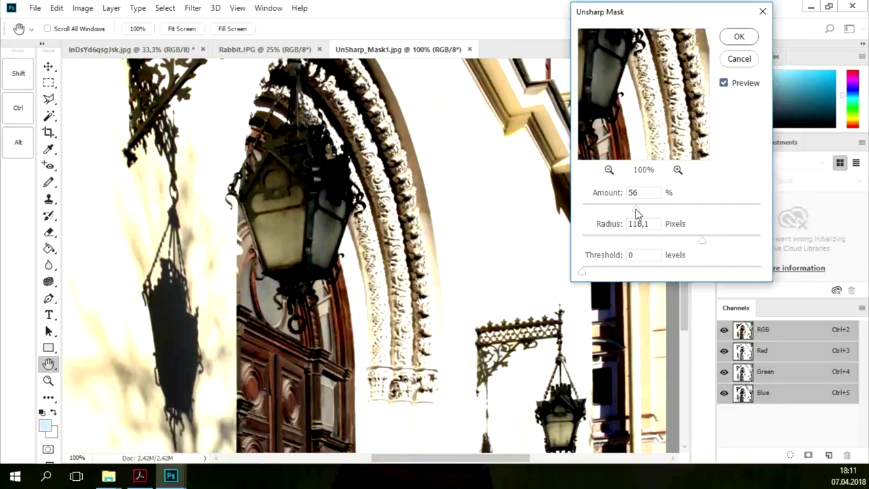
Step: Set the Unsharp Mask amount to 32% and compare the contrast change with and without the preview
{"action": "left_click_drag", "start_coordinate": [638, 213], "coordinate": [614, 212]}
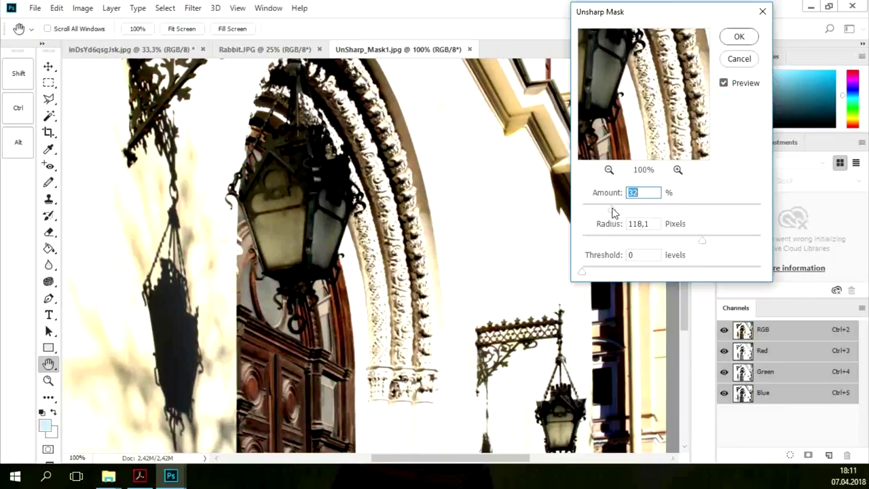
{"action": "left_click", "coordinate": [725, 84]}
{"action": "left_click", "coordinate": [726, 84]}
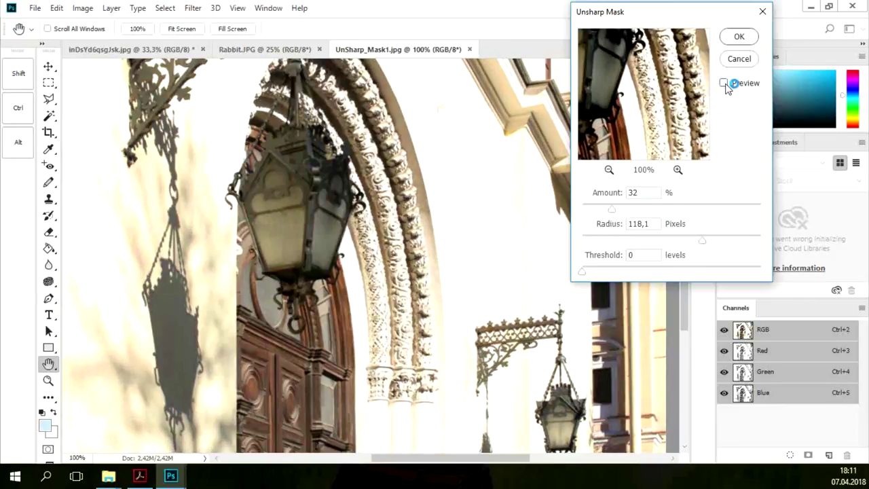
{"action": "left_click", "coordinate": [725, 84]}
{"action": "left_click", "coordinate": [725, 84]}
{"action": "left_click", "coordinate": [725, 85]}
{"action": "left_click", "coordinate": [726, 85]}
{"action": "left_click", "coordinate": [725, 84]}
Step: Cancel the Unsharp Mask filter and close UnSharp_Mask1.jpg
{"action": "left_click", "coordinate": [739, 60]}
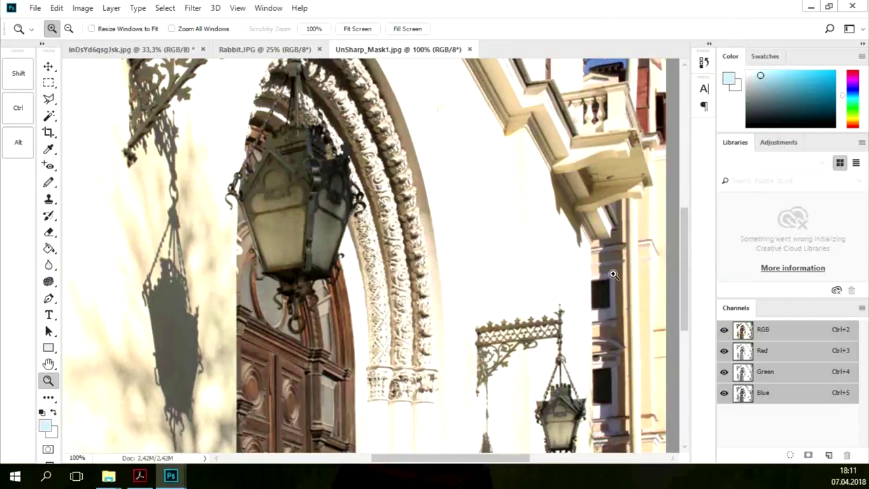
{"action": "left_click", "coordinate": [469, 50]}
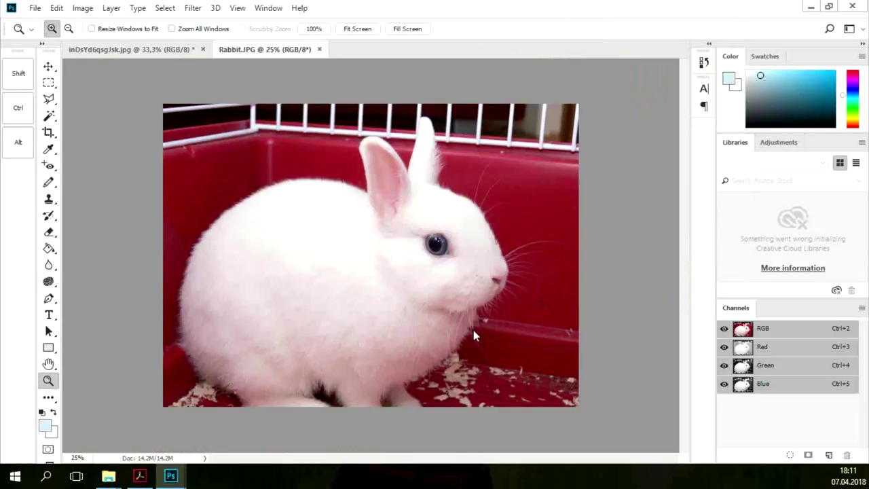
Step: Open the Select and Mask workspace for Rabbit.JPG and enlarge the Refine Edge Brush to 100
{"action": "left_click", "coordinate": [482, 290]}
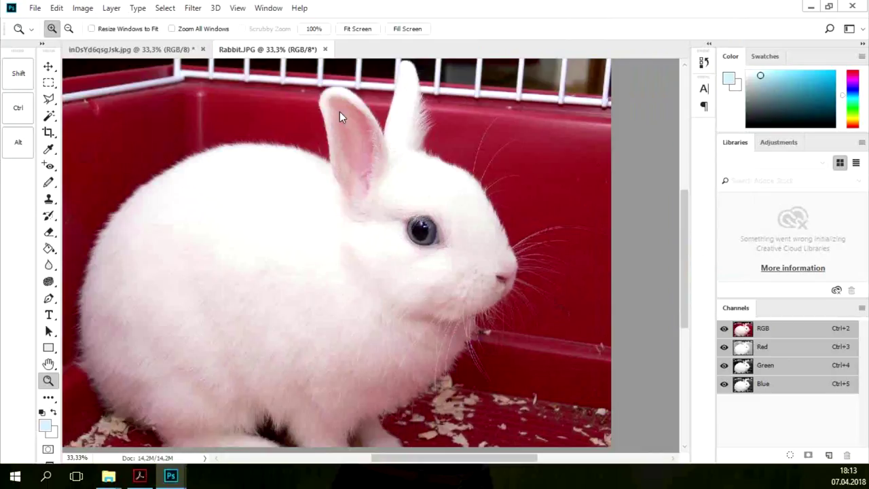
{"action": "left_click", "coordinate": [193, 8]}
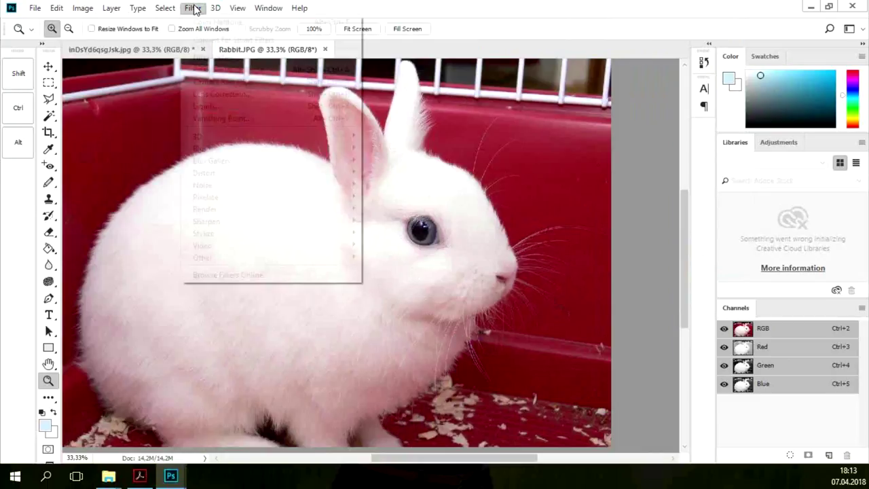
{"action": "mouse_move", "coordinate": [167, 8]}
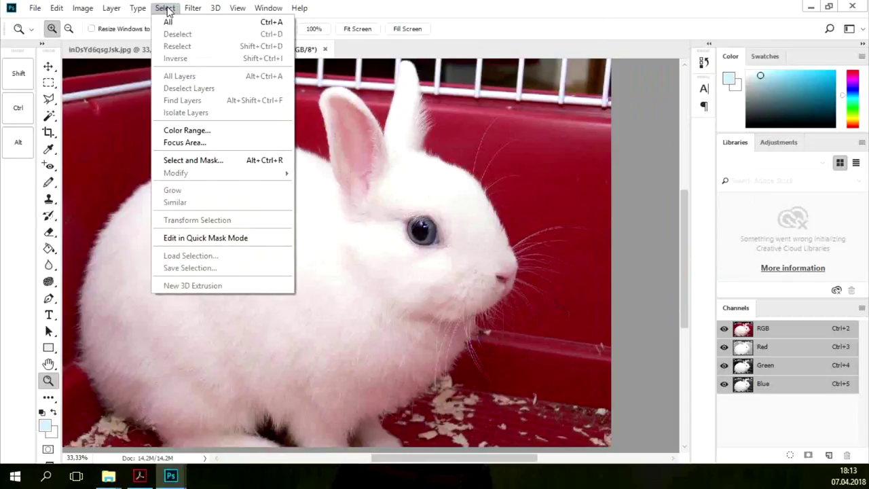
{"action": "left_click", "coordinate": [219, 160]}
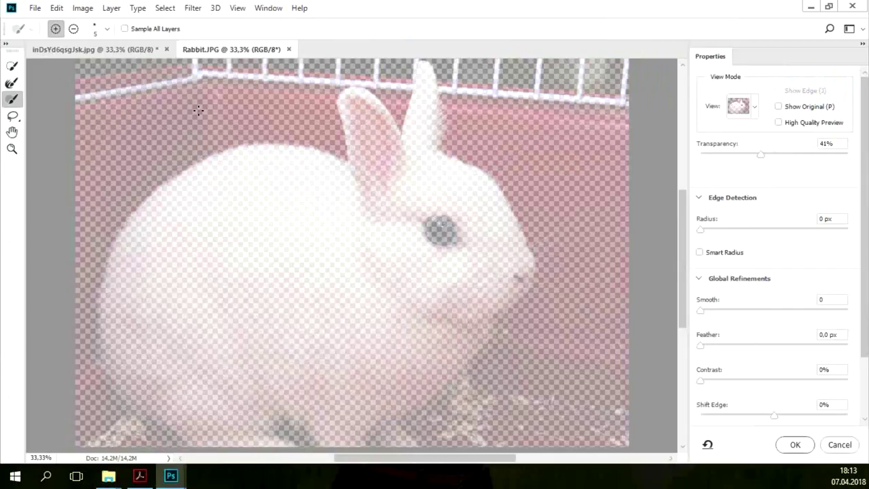
{"action": "left_click", "coordinate": [11, 82]}
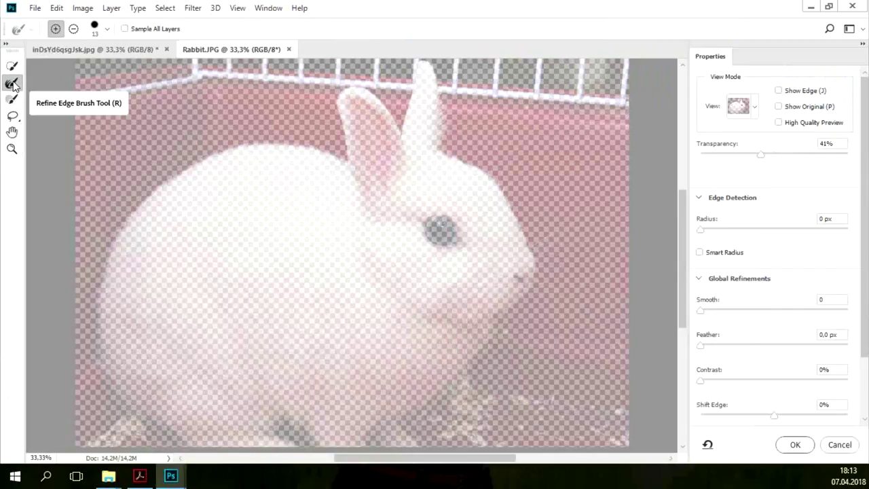
{"action": "key", "text": "bracketright"}
{"action": "key", "text": "bracketright"}
{"action": "key", "text": "bracketright"}
{"action": "key", "text": "bracketright"}
{"action": "key", "text": "bracketright"}
{"action": "key", "text": "bracketright"}
{"action": "key", "text": "bracketright"}
{"action": "key", "text": "bracketright"}
{"action": "key", "text": "bracketright"}
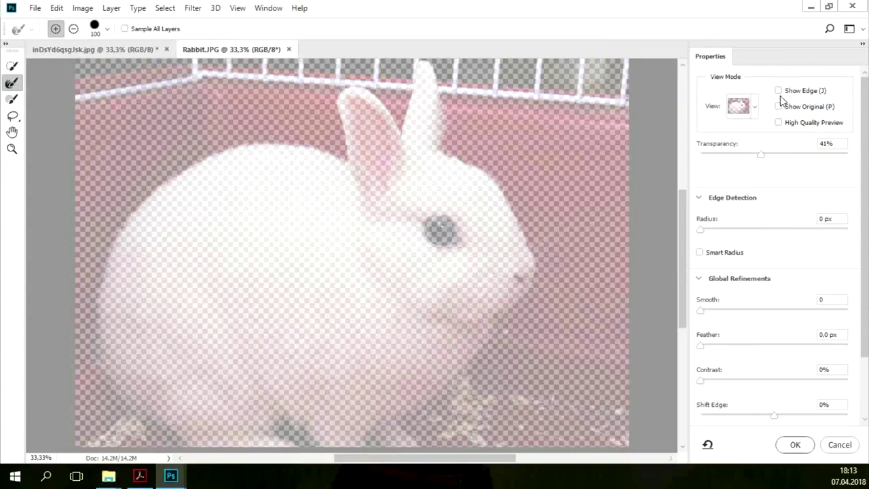
Step: View the rabbit's mask in Black & White, return to Onion Skin, and leave Select and Mask without applying it
{"action": "left_click", "coordinate": [755, 108]}
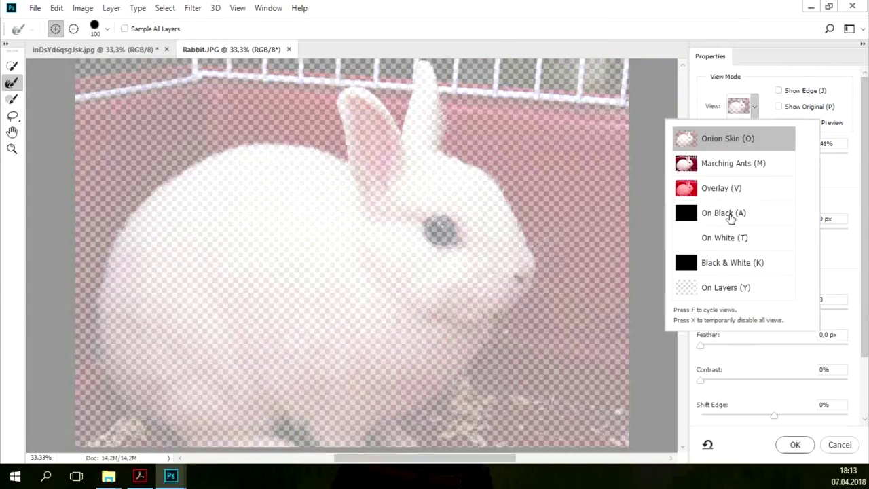
{"action": "left_click", "coordinate": [718, 270]}
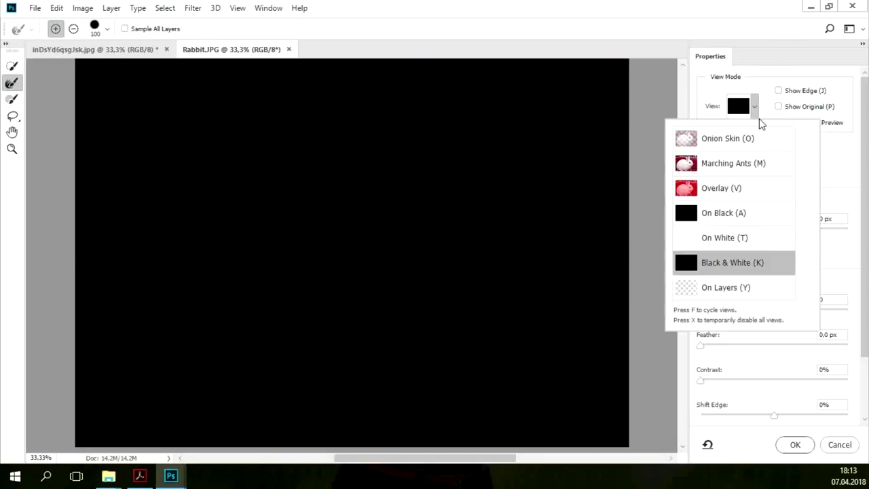
{"action": "left_click", "coordinate": [745, 143]}
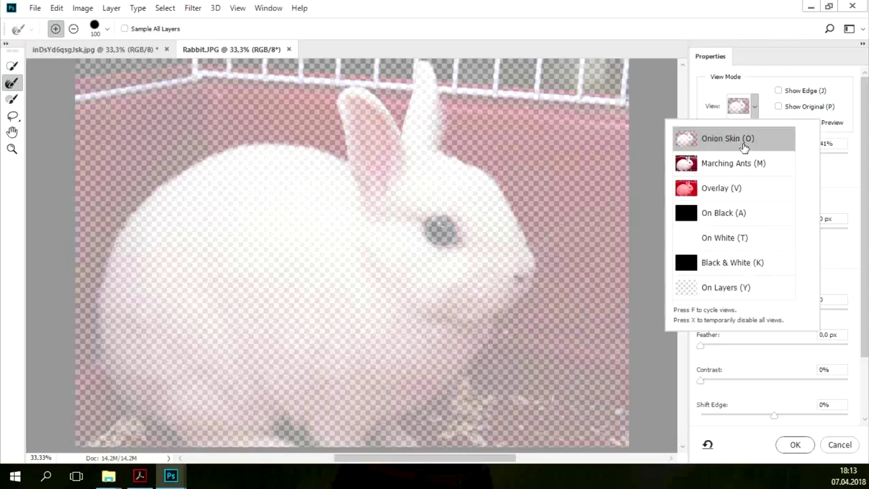
{"action": "left_click", "coordinate": [466, 169]}
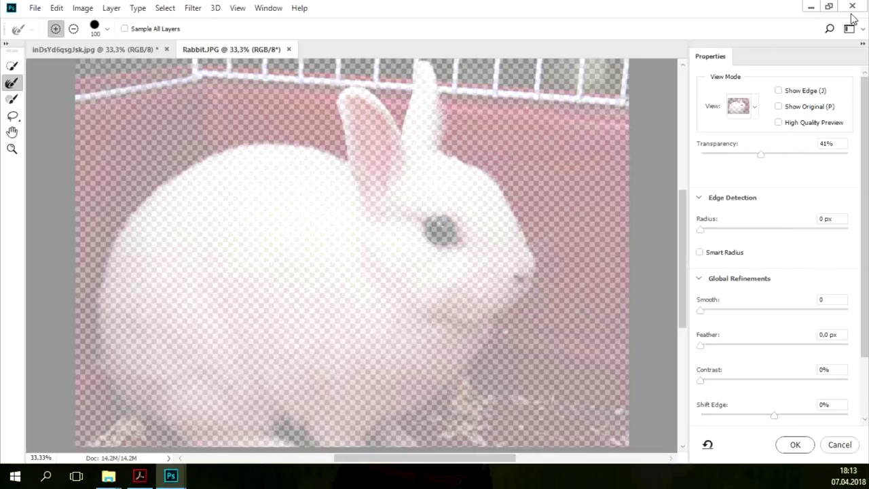
{"action": "key", "text": "z"}
{"action": "key", "text": "Escape"}
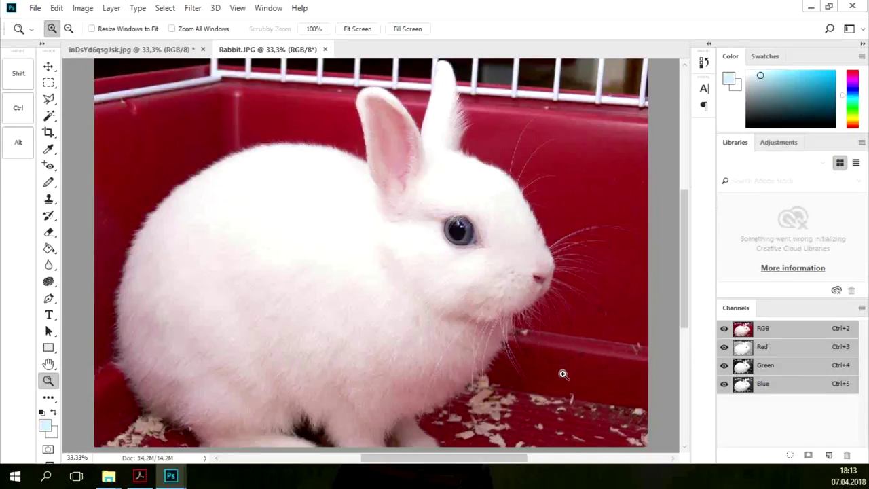
Step: Close Rabbit.JPG and the dusk cityscape photo without keeping changes
{"action": "left_click", "coordinate": [325, 49]}
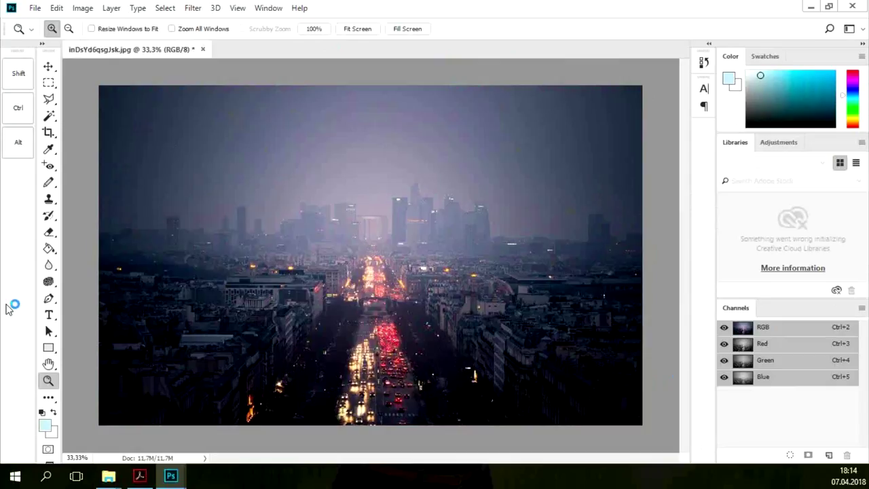
{"action": "left_click", "coordinate": [204, 49]}
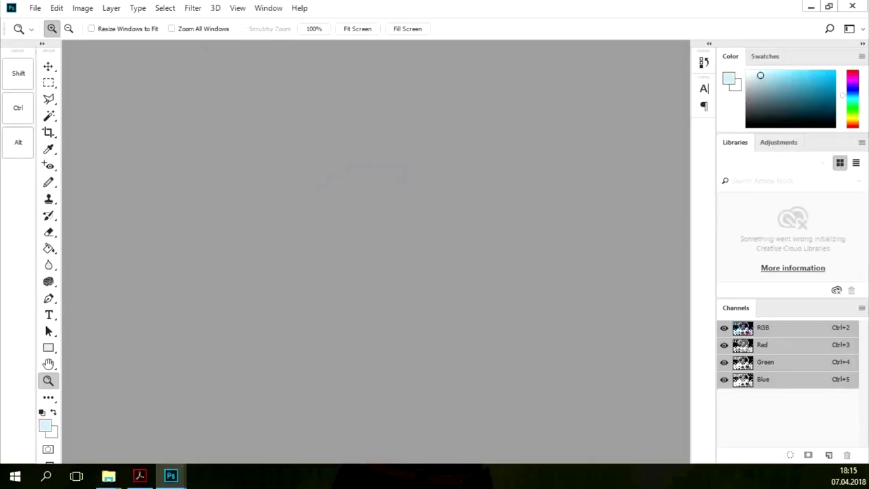
Step: Open the umbrella photo 4642.jpg, using its embedded sRGB IEC61966-2.1 profile
{"action": "left_click_drag", "start_coordinate": [367, 177], "coordinate": [320, 179]}
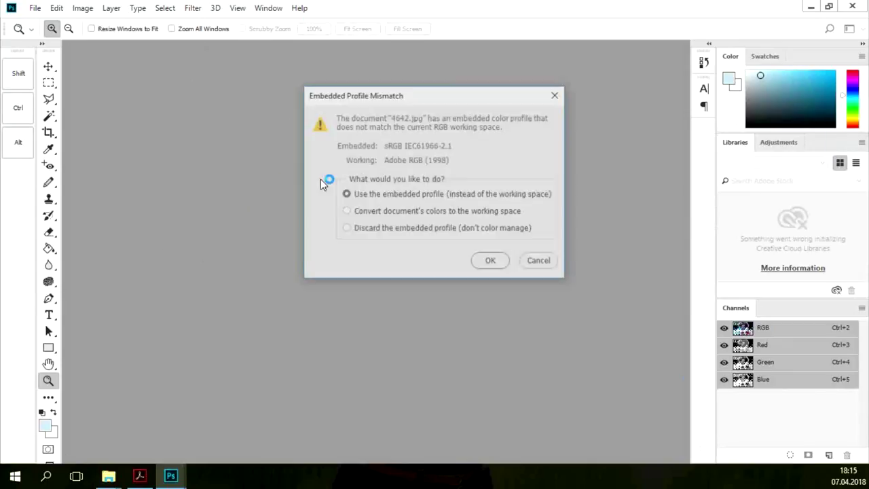
{"action": "left_click", "coordinate": [496, 260]}
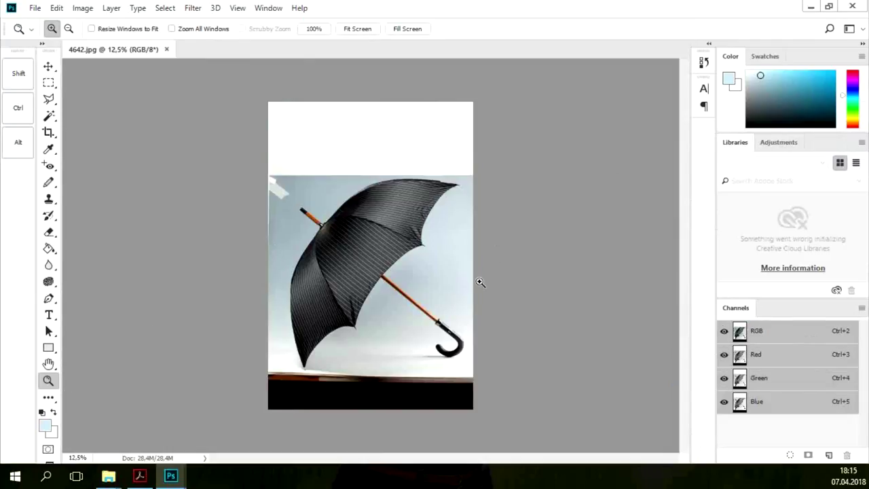
Step: Examine the umbrella's pinstriped black fabric in 4642.jpg at up to 100% magnification
{"action": "left_click", "coordinate": [385, 229]}
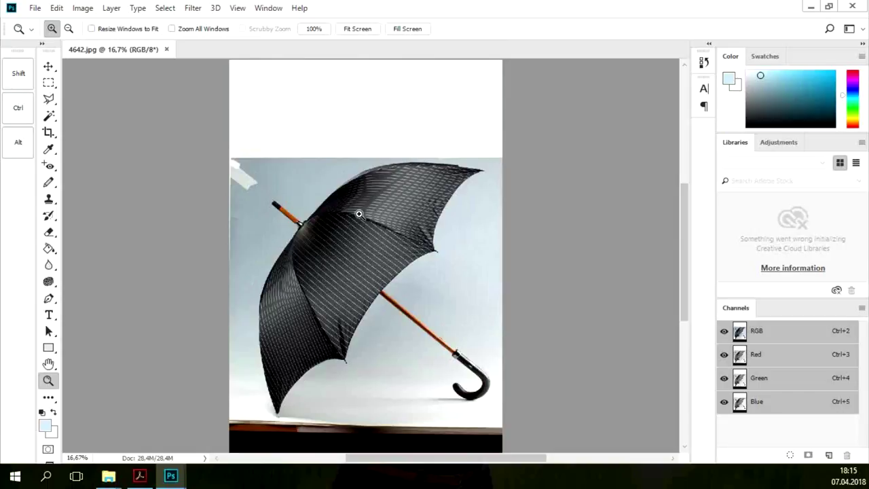
{"action": "left_click", "coordinate": [358, 217]}
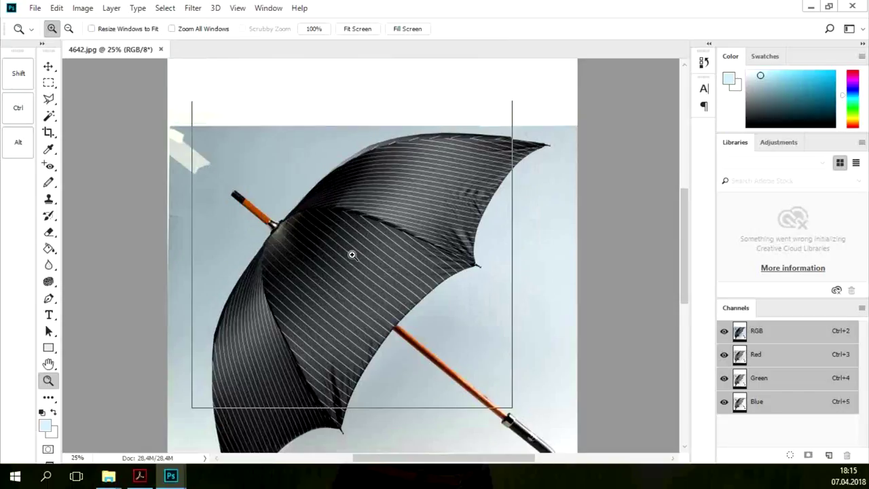
{"action": "left_click", "coordinate": [352, 255]}
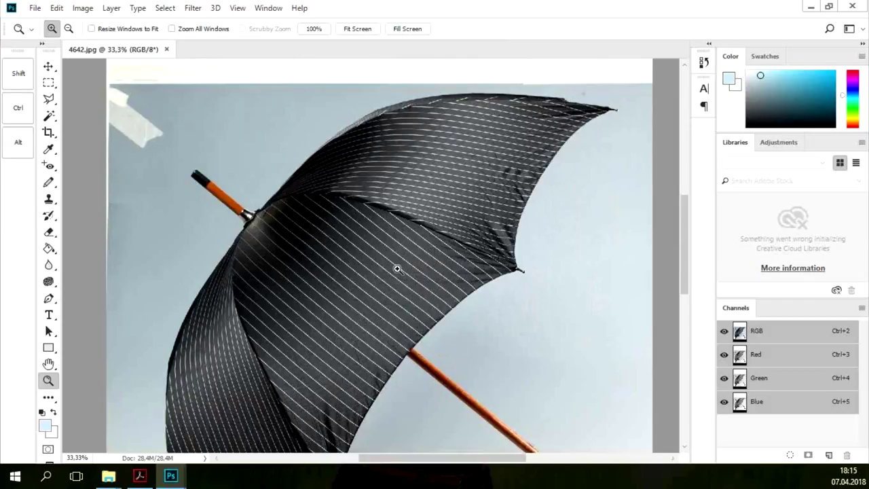
{"action": "left_click", "coordinate": [361, 248]}
{"action": "left_click", "coordinate": [362, 248]}
{"action": "left_click", "coordinate": [361, 248]}
{"action": "left_click", "coordinate": [408, 252]}
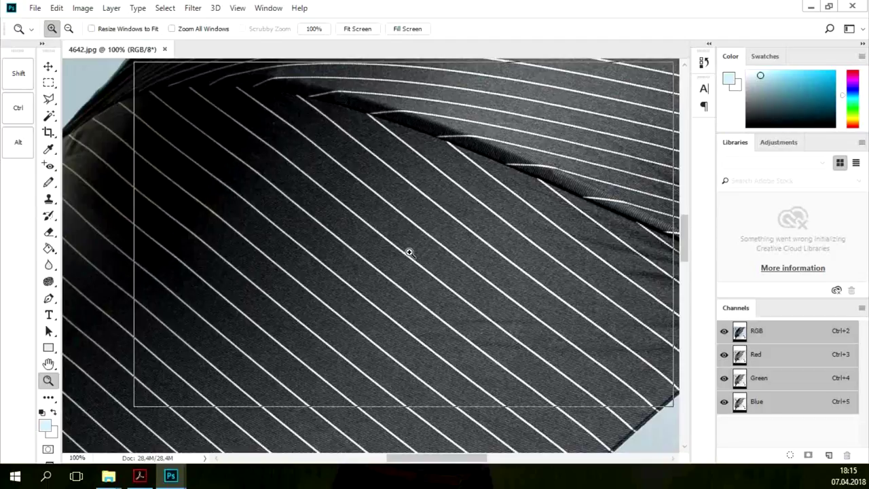
Step: Examine the umbrella canopy's fabric, folds and upper edge in 4642.jpg at 50% and 25% magnification
{"action": "left_click", "coordinate": [443, 244], "text": "alt"}
{"action": "left_click", "coordinate": [443, 244], "text": "alt"}
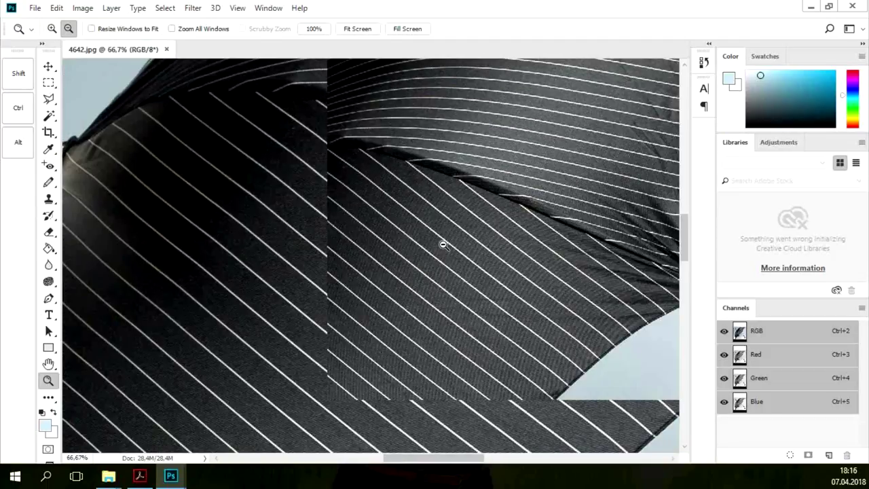
{"action": "left_click", "coordinate": [443, 244], "text": "alt"}
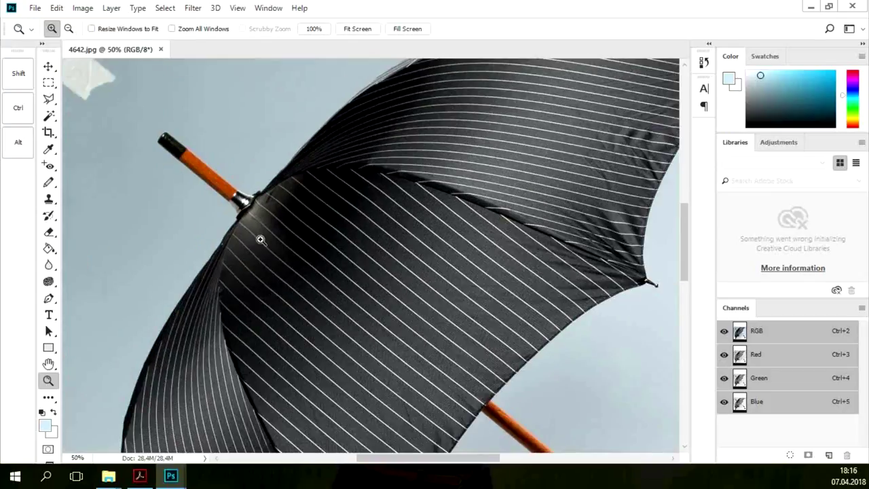
{"action": "scroll", "coordinate": [476, 231], "scroll_direction": "up", "scroll_amount": 3}
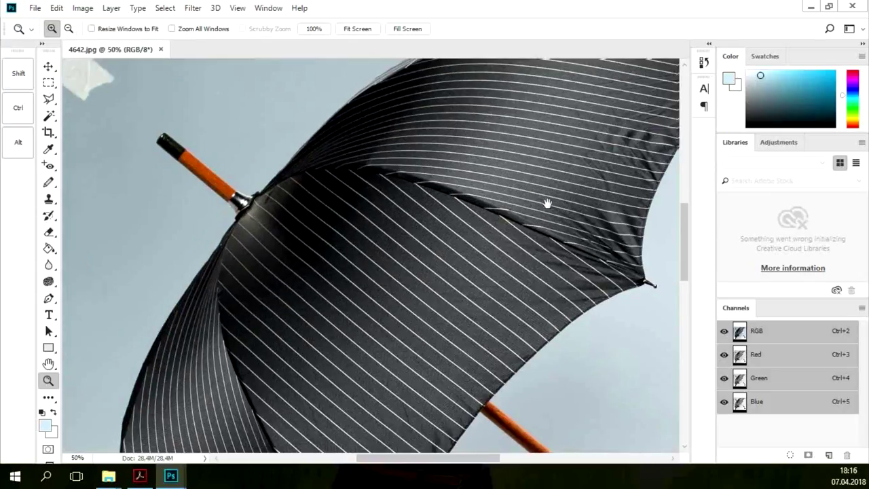
{"action": "scroll", "coordinate": [431, 303], "scroll_direction": "right", "scroll_amount": 3}
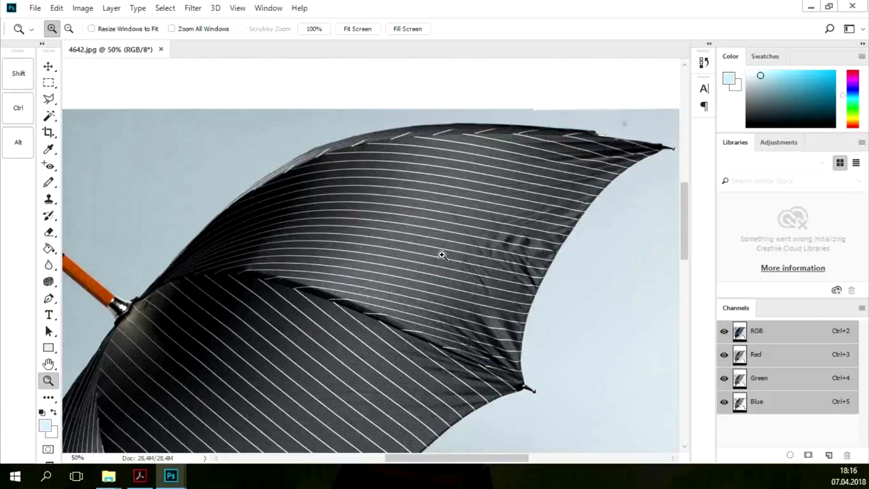
{"action": "left_click", "coordinate": [363, 262], "text": "alt"}
{"action": "left_click", "coordinate": [361, 260], "text": "alt"}
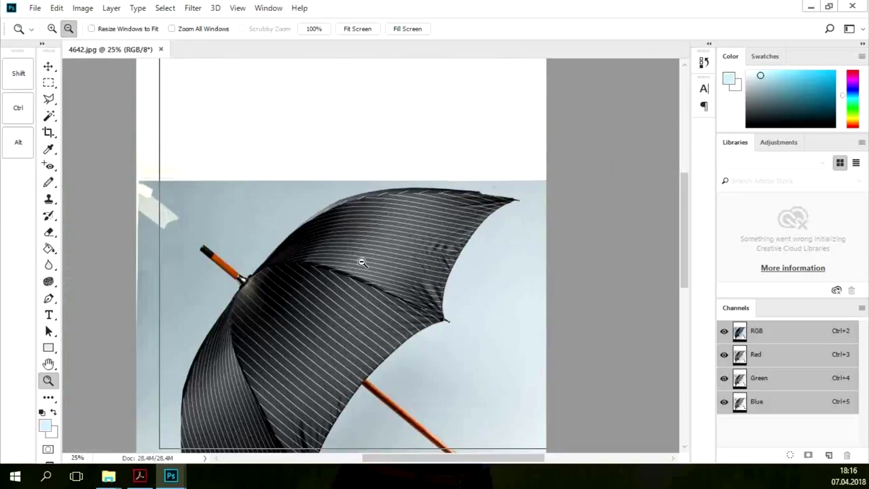
{"action": "left_click", "coordinate": [361, 259], "text": "alt"}
{"action": "left_click_drag", "start_coordinate": [336, 357], "coordinate": [336, 301]}
{"action": "left_click", "coordinate": [332, 286]}
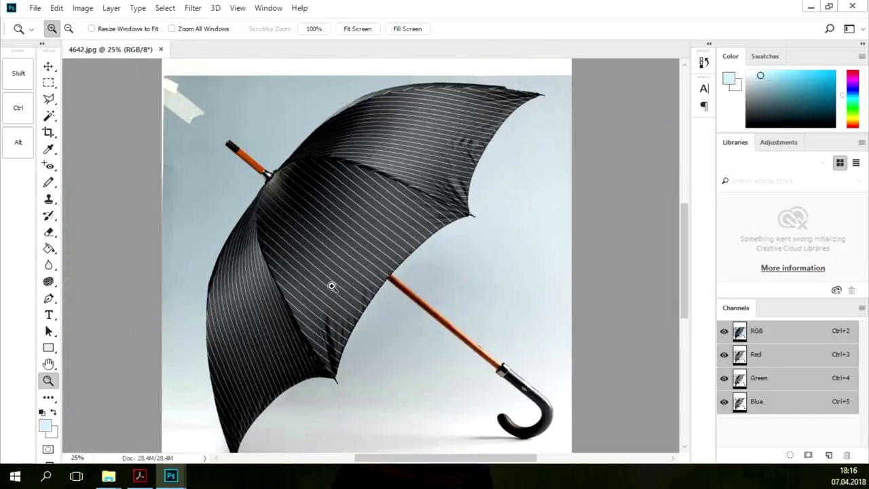
Step: Examine the umbrella's black handle, metal collar and wooden shaft up close for defects
{"action": "left_click", "coordinate": [527, 387]}
{"action": "left_click", "coordinate": [528, 389]}
{"action": "left_click", "coordinate": [534, 393]}
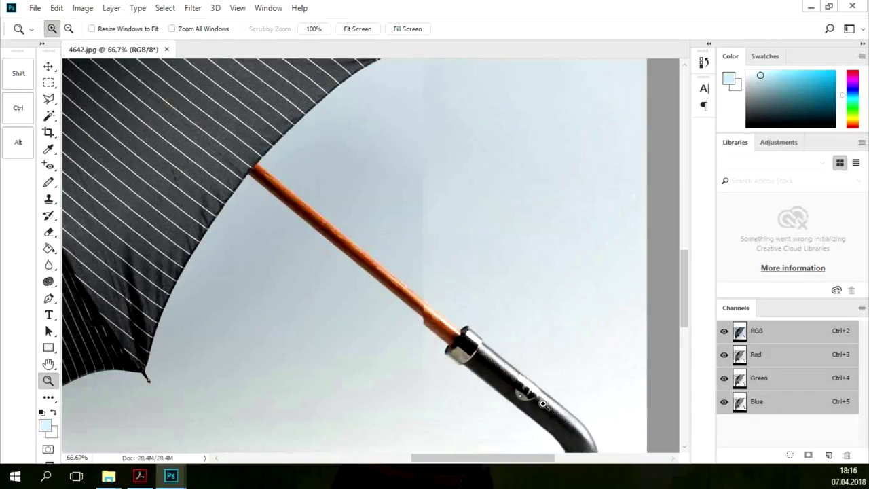
{"action": "left_click", "coordinate": [541, 400]}
{"action": "left_click", "coordinate": [540, 399]}
{"action": "left_click_drag", "start_coordinate": [541, 400], "coordinate": [496, 262]}
{"action": "left_click_drag", "start_coordinate": [571, 421], "coordinate": [566, 279]}
{"action": "left_click_drag", "start_coordinate": [457, 214], "coordinate": [546, 379]}
{"action": "key", "text": "alt"}
{"action": "left_click", "coordinate": [438, 196], "text": "alt"}
{"action": "left_click", "coordinate": [438, 196], "text": "alt"}
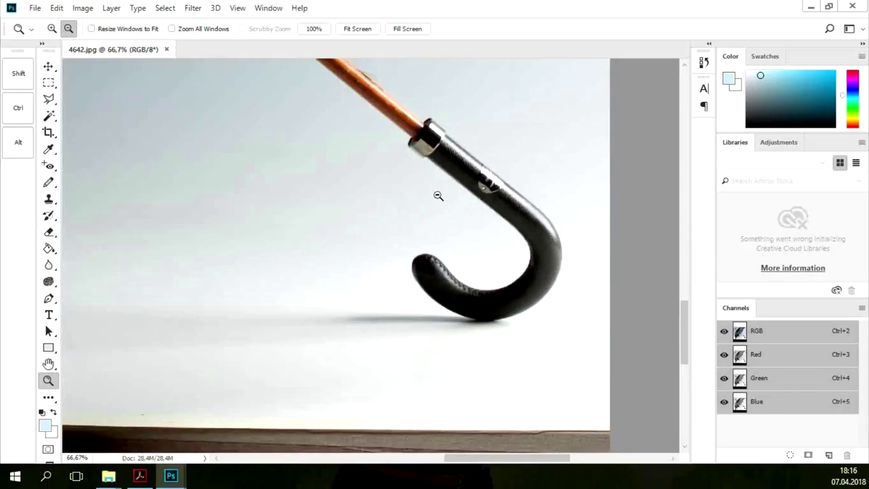
{"action": "left_click", "coordinate": [409, 173], "text": "alt"}
{"action": "left_click_drag", "start_coordinate": [308, 179], "coordinate": [479, 315]}
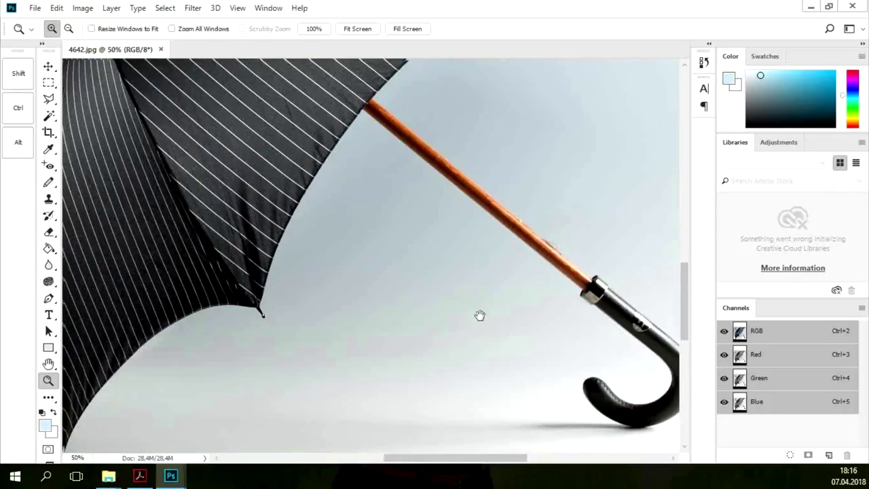
Step: View the whole umbrella photo at 16.67%, including its taped corner and black lower strip
{"action": "key", "text": "alt"}
{"action": "left_click", "coordinate": [446, 243], "text": "alt"}
{"action": "left_click", "coordinate": [444, 243], "text": "alt"}
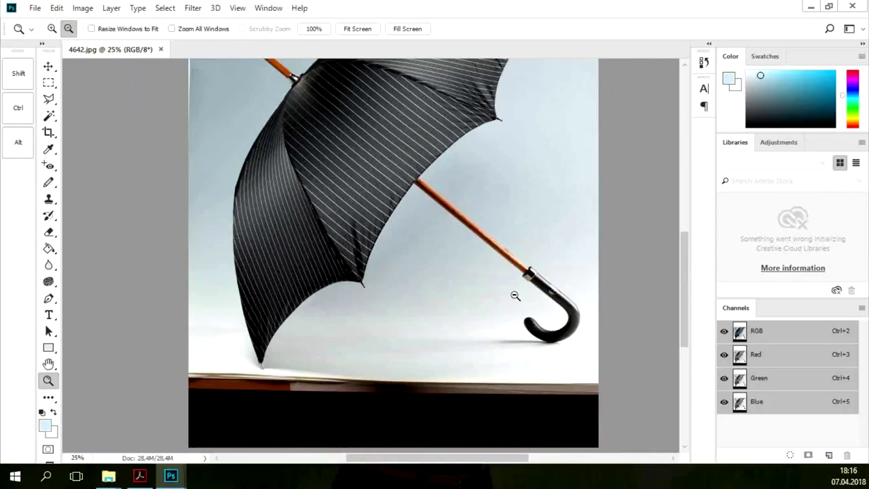
{"action": "left_click", "coordinate": [458, 239], "text": "alt"}
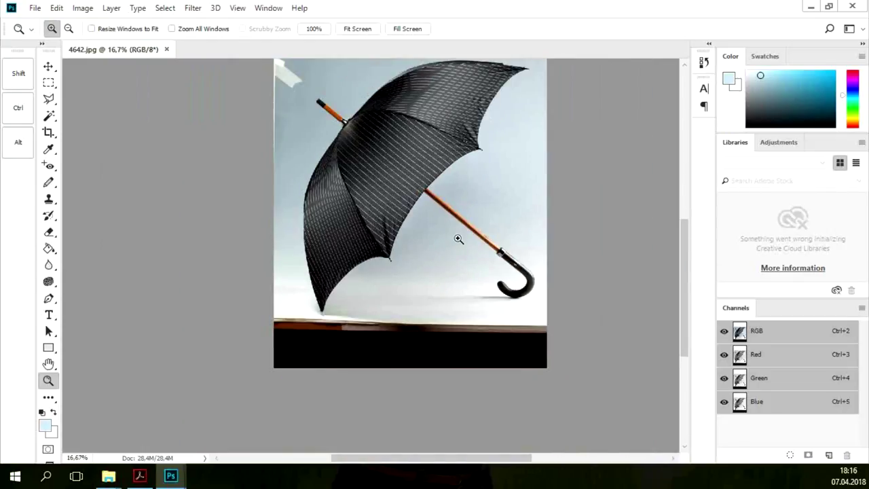
{"action": "left_click_drag", "start_coordinate": [442, 151], "coordinate": [420, 215]}
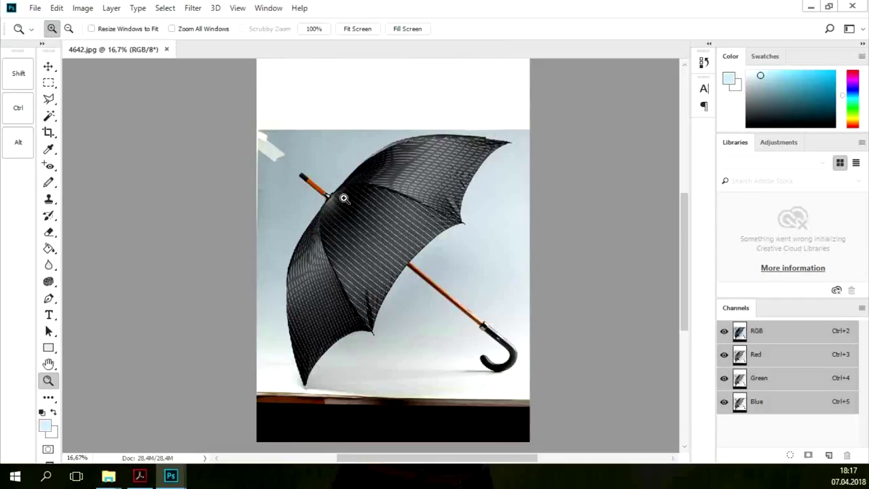
Step: Close 4642.jpg and open Lab.jpg, assigning the working RGB profile Adobe RGB (1998)
{"action": "left_click", "coordinate": [166, 49]}
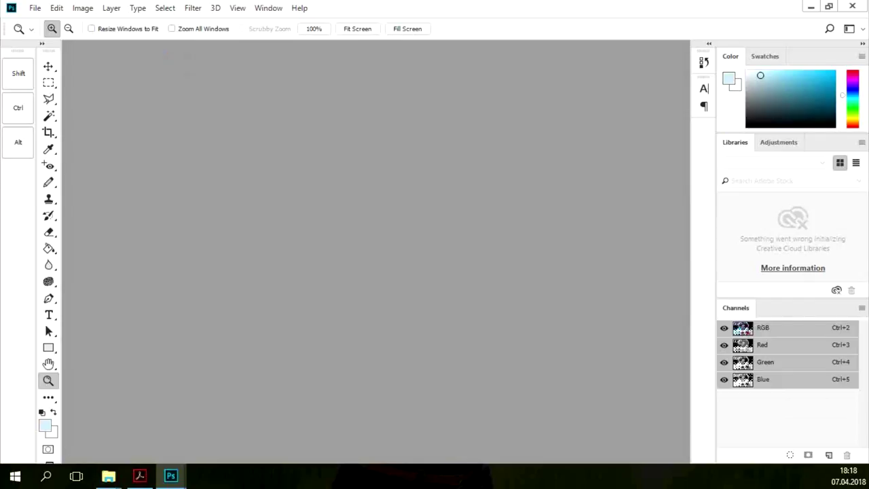
{"action": "left_click_drag", "start_coordinate": [583, 248], "coordinate": [349, 235]}
{"action": "key", "text": "i"}
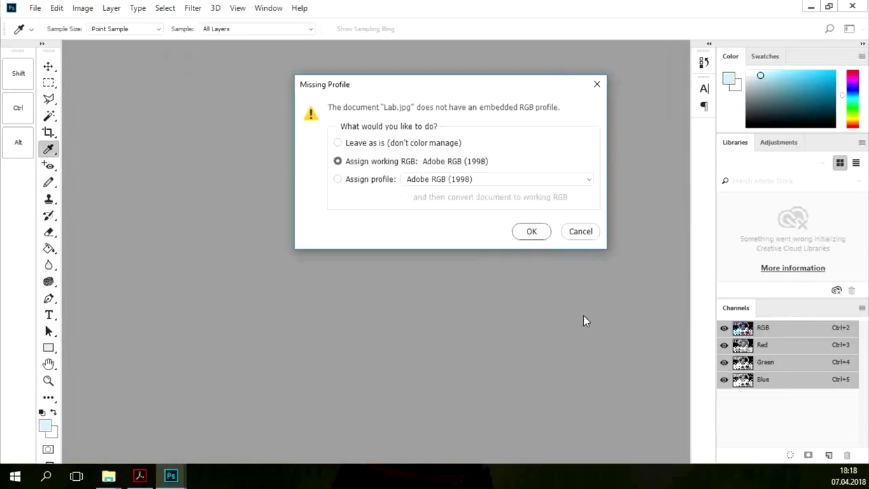
{"action": "left_click", "coordinate": [533, 231]}
{"action": "key", "text": "z"}
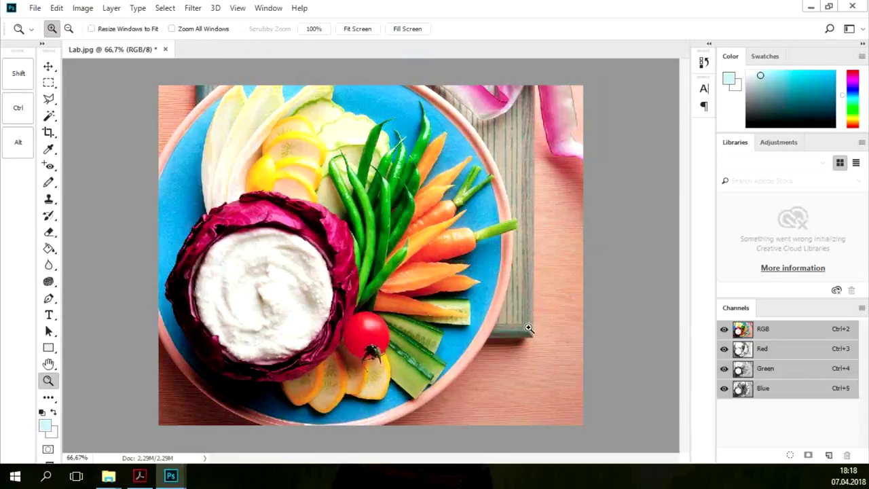
Step: Examine the noise on the carrots, blue plate and plate rim in Lab.jpg at up to 400% magnification
{"action": "left_click", "coordinate": [498, 259]}
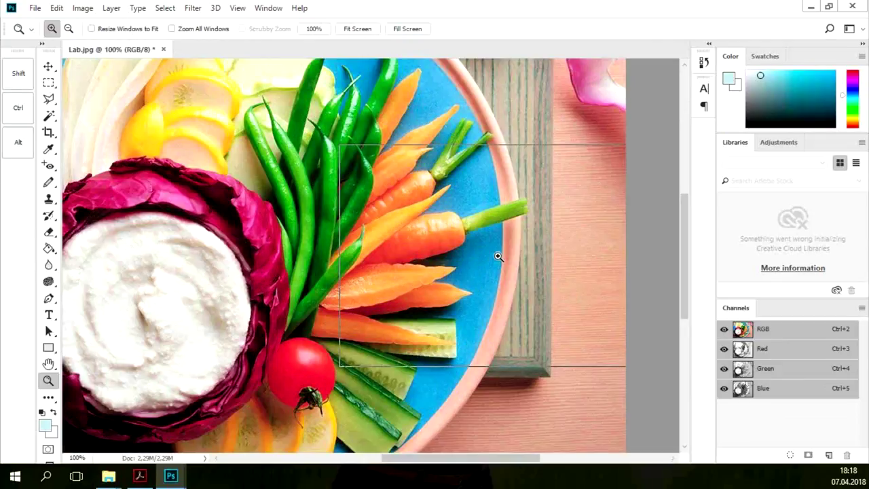
{"action": "left_click", "coordinate": [498, 255]}
{"action": "left_click", "coordinate": [482, 250]}
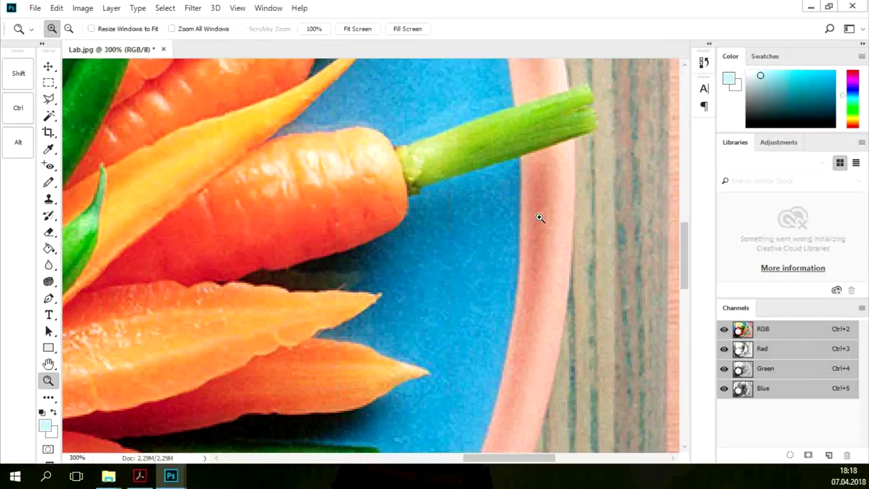
{"action": "left_click", "coordinate": [554, 271]}
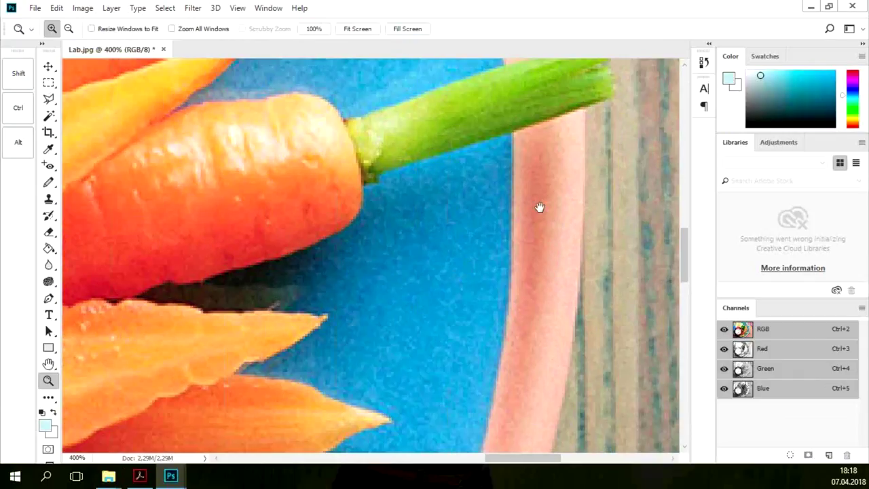
{"action": "left_click_drag", "start_coordinate": [539, 208], "coordinate": [551, 373]}
{"action": "left_click_drag", "start_coordinate": [503, 157], "coordinate": [530, 335]}
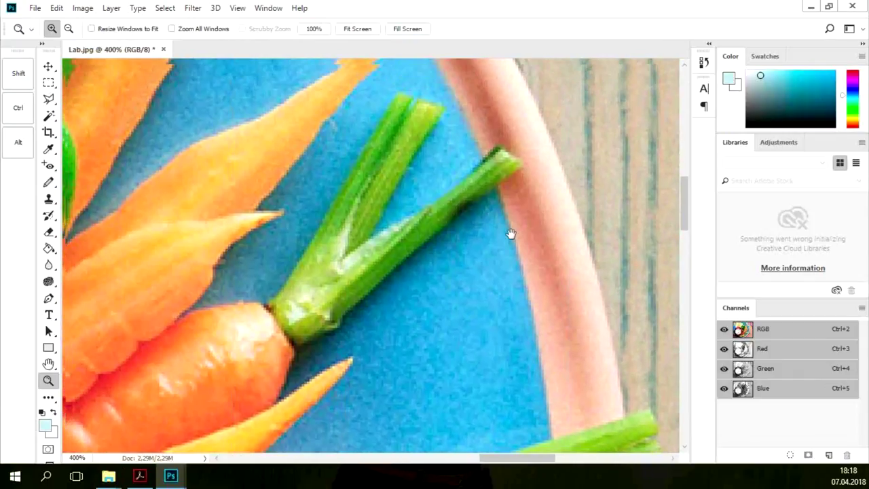
{"action": "left_click_drag", "start_coordinate": [510, 233], "coordinate": [541, 310]}
{"action": "left_click", "coordinate": [547, 305], "text": "alt"}
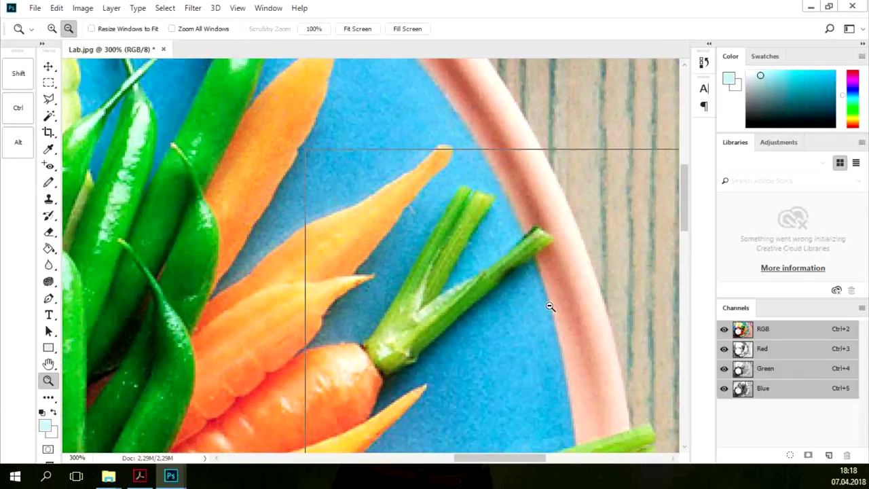
{"action": "left_click", "coordinate": [550, 309], "text": "alt"}
{"action": "left_click_drag", "start_coordinate": [551, 316], "coordinate": [480, 161]}
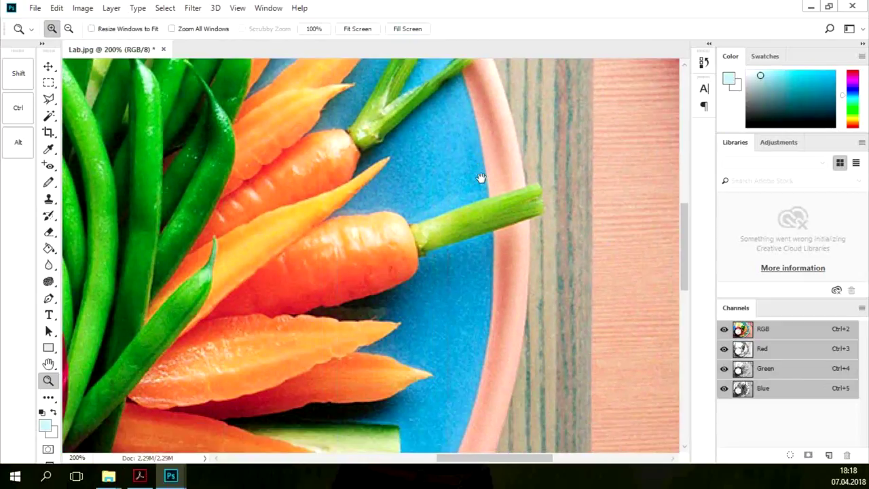
{"action": "mouse_move", "coordinate": [494, 213]}
{"action": "left_mouse_down"}
{"action": "mouse_move", "coordinate": [491, 200]}
{"action": "mouse_move", "coordinate": [483, 225]}
{"action": "left_mouse_up"}
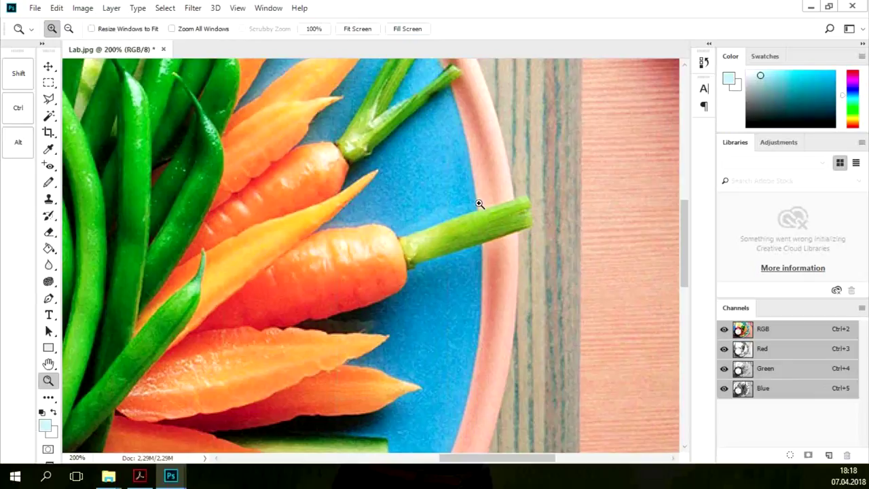
Step: Apply the Reduce Noise filter to Lab.jpg with an adjusted Strength, keeping the Basic mode
{"action": "left_click", "coordinate": [193, 8]}
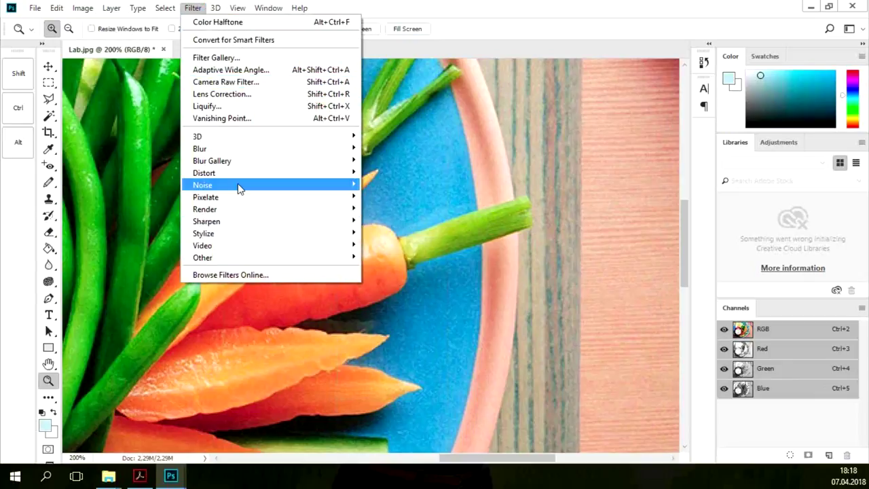
{"action": "mouse_move", "coordinate": [248, 188]}
{"action": "left_click", "coordinate": [403, 233]}
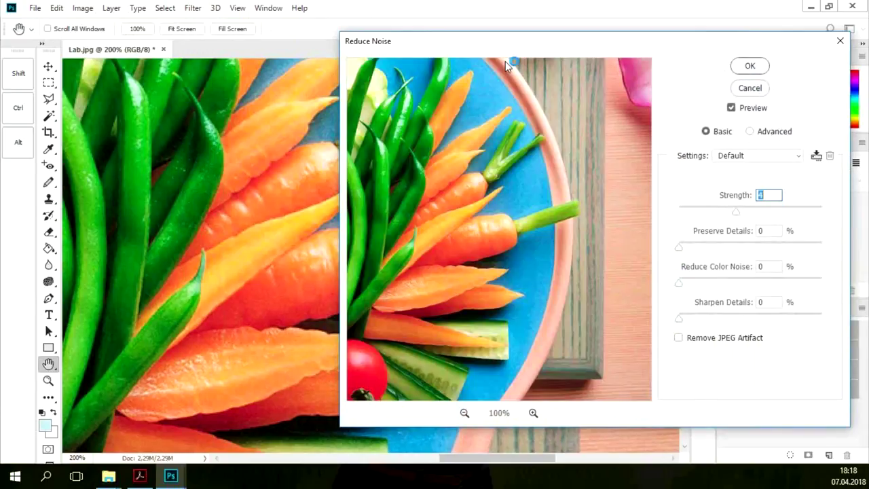
{"action": "left_click_drag", "start_coordinate": [522, 47], "coordinate": [504, 63]}
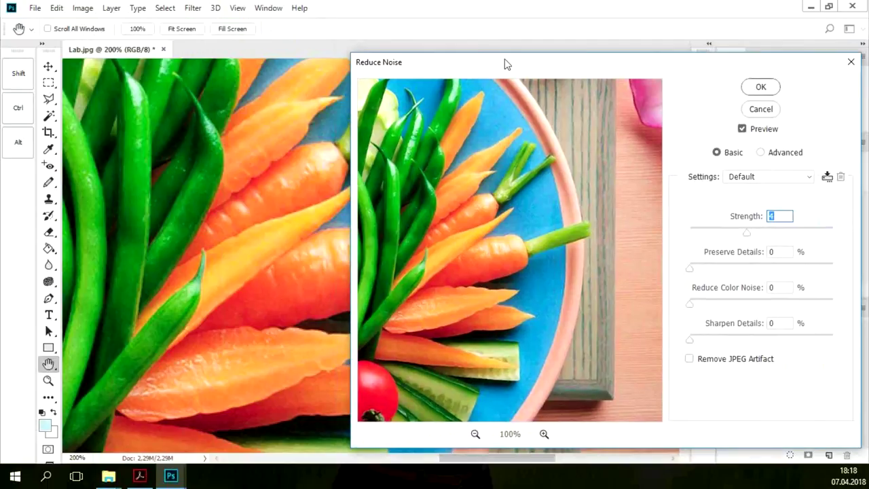
{"action": "left_click", "coordinate": [781, 228]}
{"action": "left_click_drag", "start_coordinate": [782, 233], "coordinate": [796, 229]}
{"action": "mouse_move", "coordinate": [479, 66]}
{"action": "left_mouse_down"}
{"action": "mouse_move", "coordinate": [709, 48]}
{"action": "mouse_move", "coordinate": [475, 55]}
{"action": "left_mouse_up"}
{"action": "left_click_drag", "start_coordinate": [789, 223], "coordinate": [775, 226]}
{"action": "left_click", "coordinate": [767, 74]}
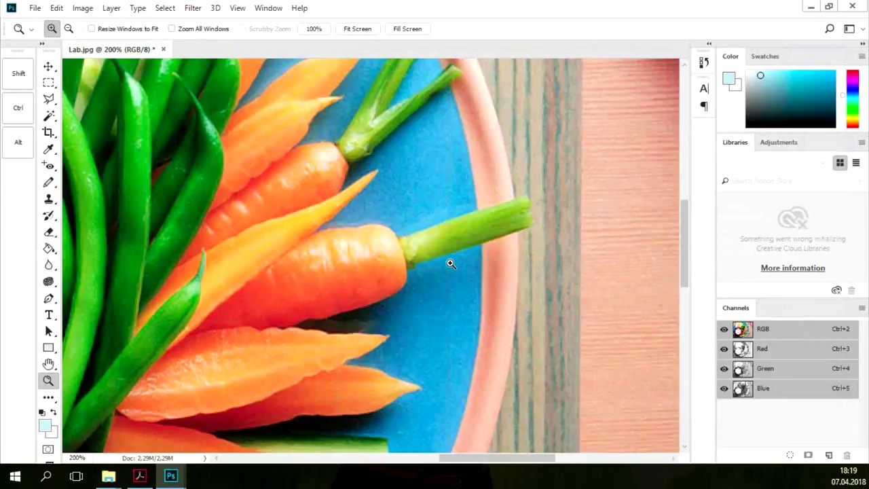
Step: Close the vegetable plate photo Lab.jpg and open the sunset cityscape How select.jpg
{"action": "left_click", "coordinate": [458, 296]}
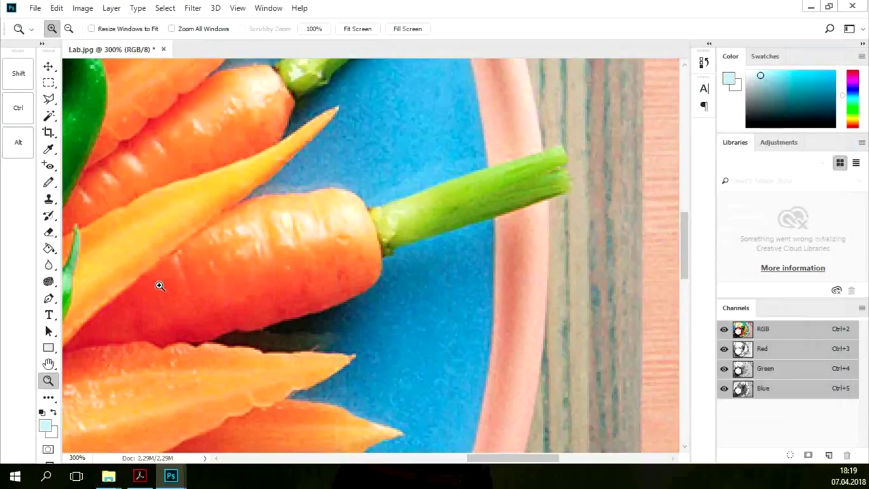
{"action": "key", "text": "alt"}
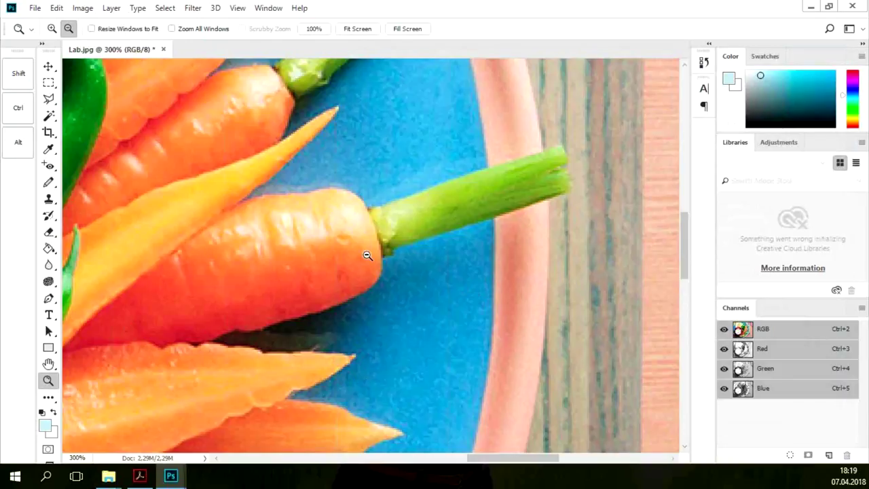
{"action": "left_click", "coordinate": [368, 256], "text": "alt"}
{"action": "left_click", "coordinate": [370, 261], "text": "alt"}
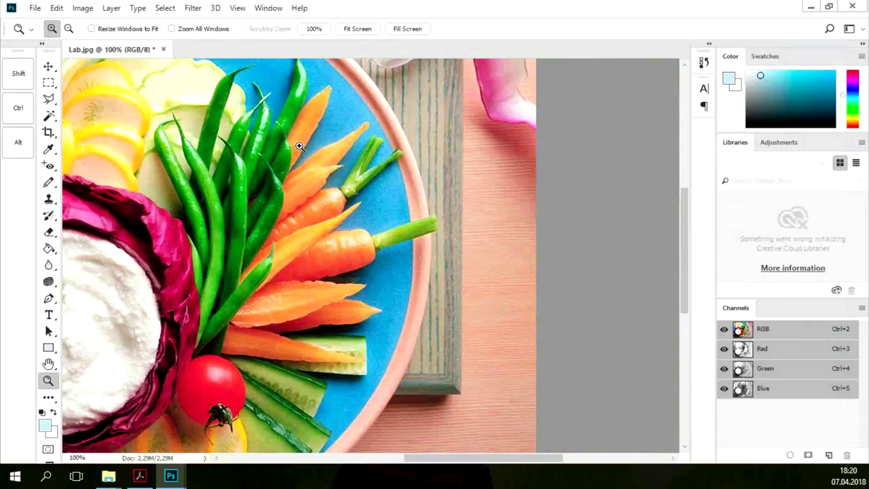
{"action": "left_click", "coordinate": [163, 50]}
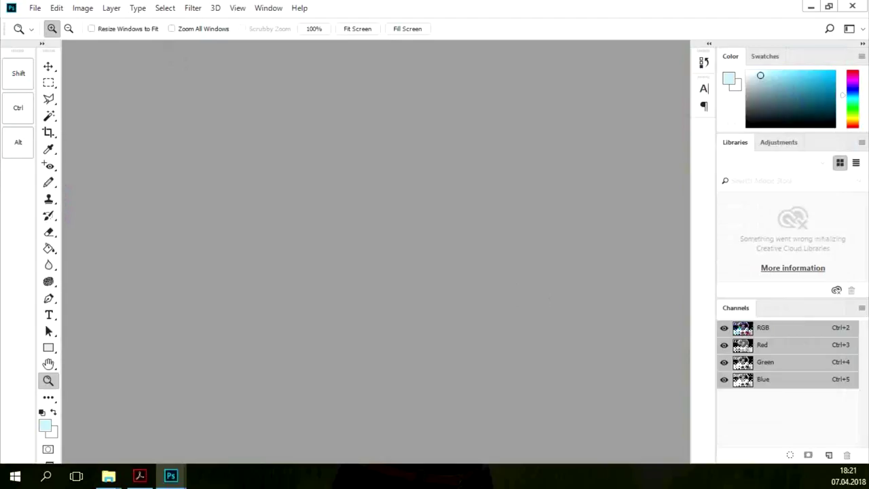
{"action": "left_click_drag", "start_coordinate": [543, 163], "coordinate": [351, 220]}
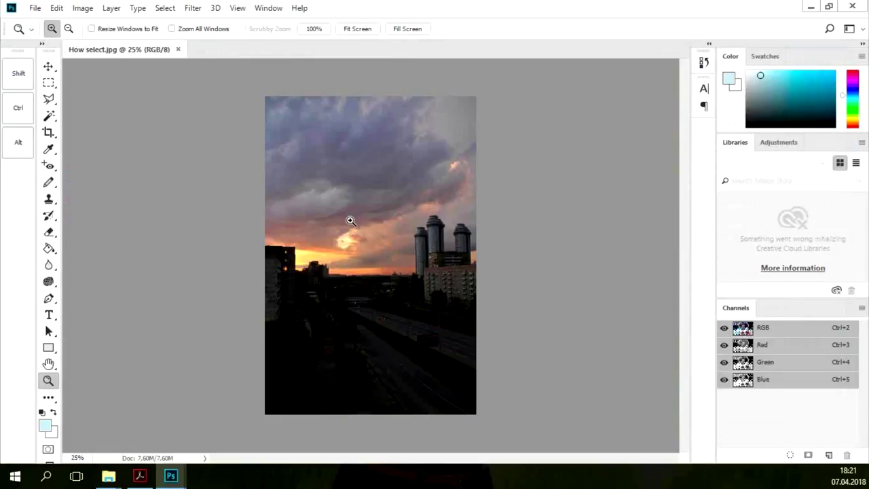
Step: Examine the sky, skyline and dark foreground of How select.jpg at 33.33% magnification
{"action": "left_click", "coordinate": [387, 272]}
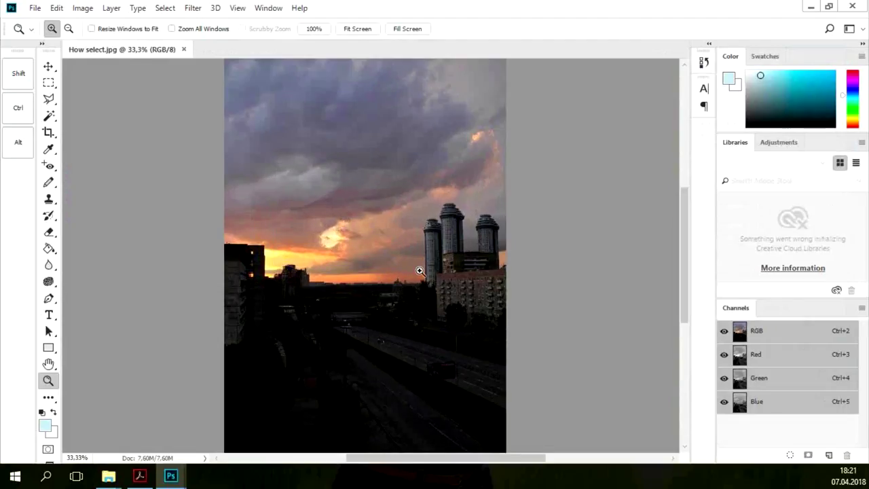
{"action": "scroll", "coordinate": [422, 263], "scroll_direction": "up", "scroll_amount": 2}
{"action": "scroll", "coordinate": [425, 262], "scroll_direction": "down", "scroll_amount": 4}
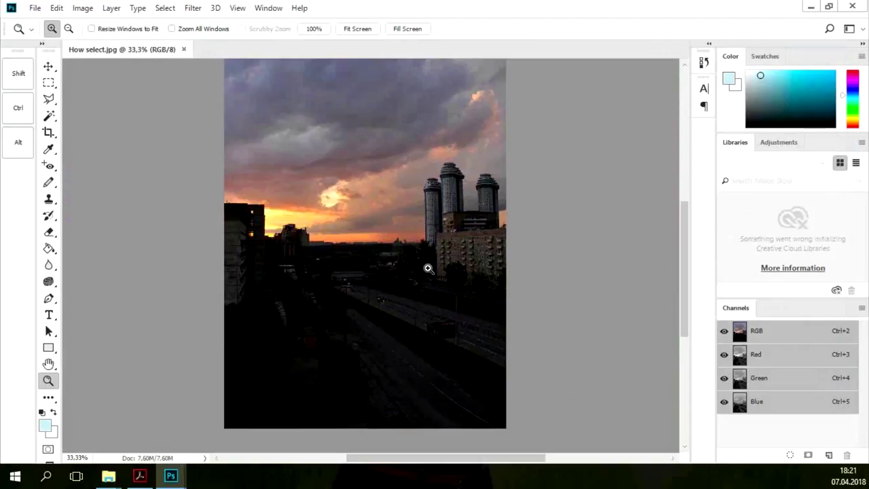
{"action": "scroll", "coordinate": [428, 268], "scroll_direction": "up", "scroll_amount": 3}
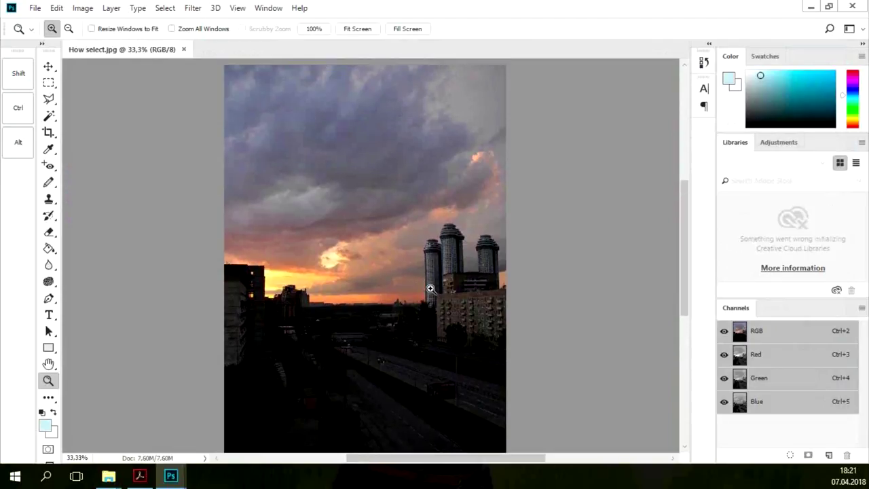
{"action": "scroll", "coordinate": [431, 288], "scroll_direction": "up", "scroll_amount": 2}
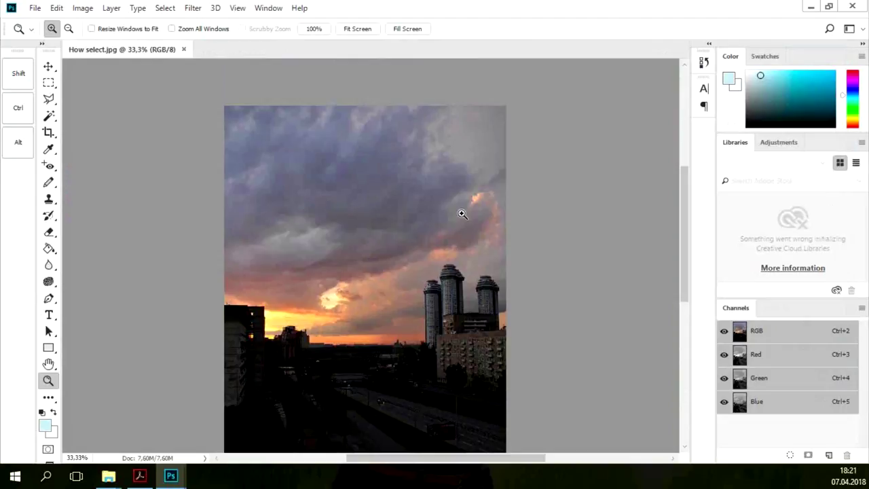
Step: Compare the cloudy sky and lit horizon with the towers and dark road area in the sunset cityscape
{"action": "scroll", "coordinate": [462, 214], "scroll_direction": "down", "scroll_amount": 3}
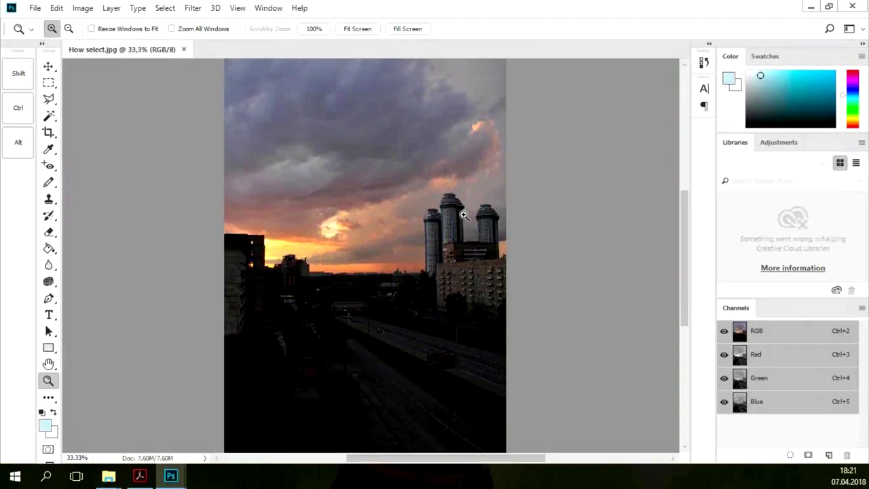
{"action": "scroll", "coordinate": [472, 238], "scroll_direction": "up", "scroll_amount": 3}
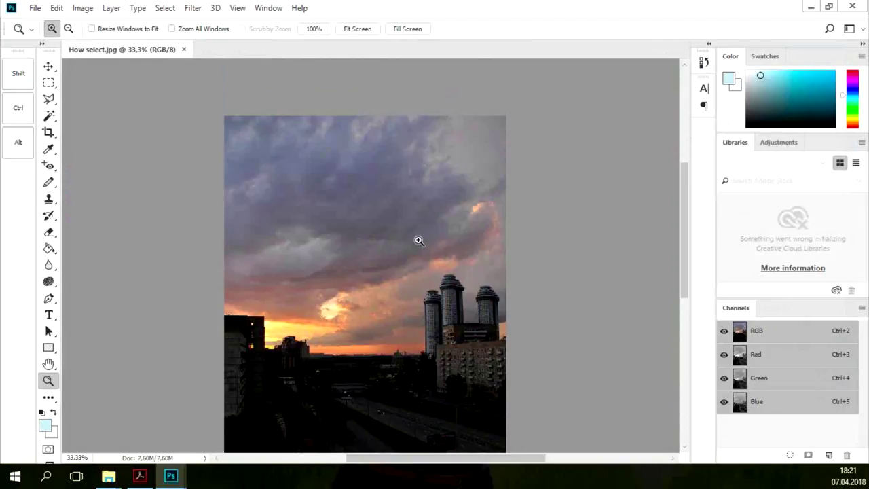
{"action": "scroll", "coordinate": [387, 349], "scroll_direction": "down", "scroll_amount": 5}
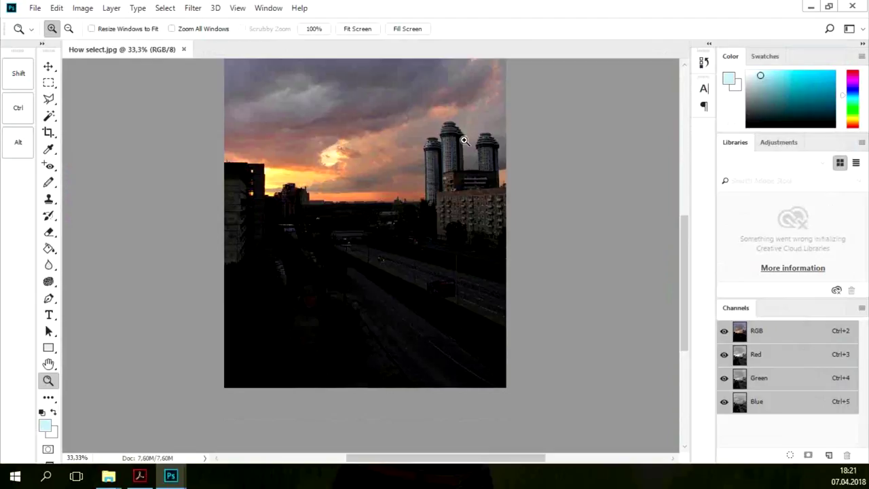
{"action": "scroll", "coordinate": [468, 188], "scroll_direction": "up", "scroll_amount": 3}
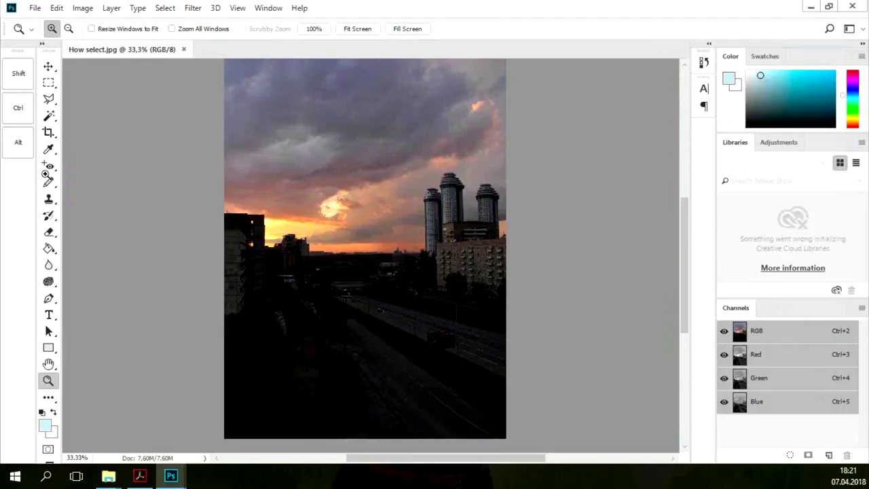
Step: Activate the Polygonal Lasso tool and review the selection commands available for the cityscape
{"action": "left_click", "coordinate": [50, 100]}
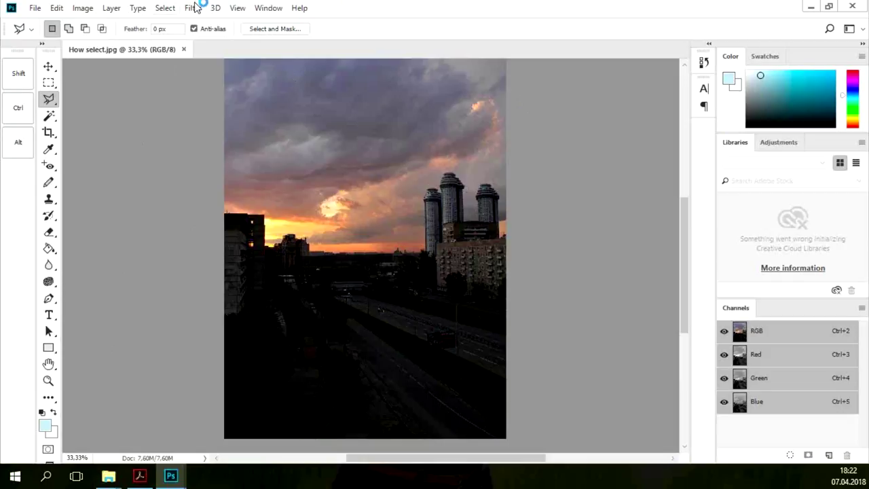
{"action": "left_click", "coordinate": [167, 8]}
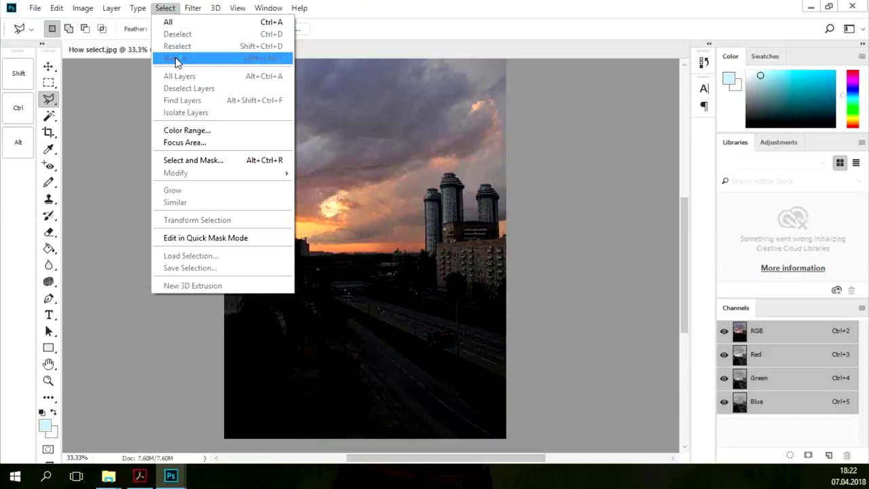
{"action": "left_click", "coordinate": [486, 14]}
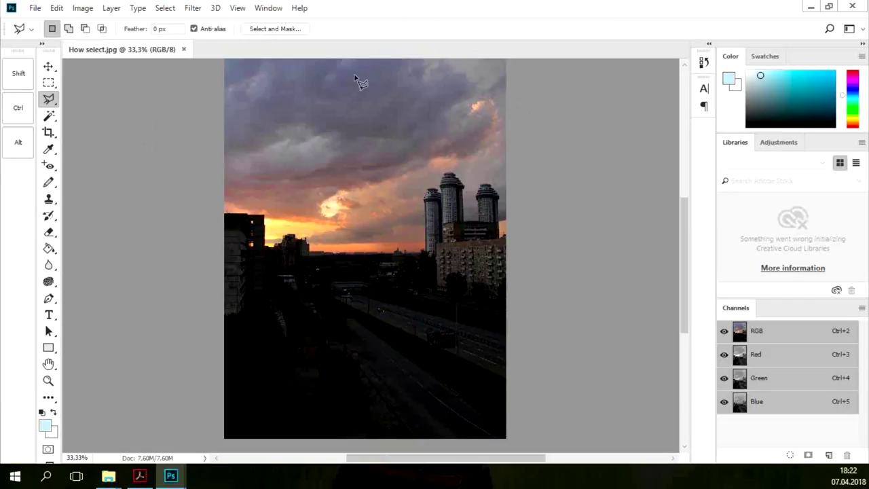
Step: Close How select.jpg and open the raw nail polish photo YC7F9836.CR2 in Camera Raw
{"action": "left_click", "coordinate": [184, 49]}
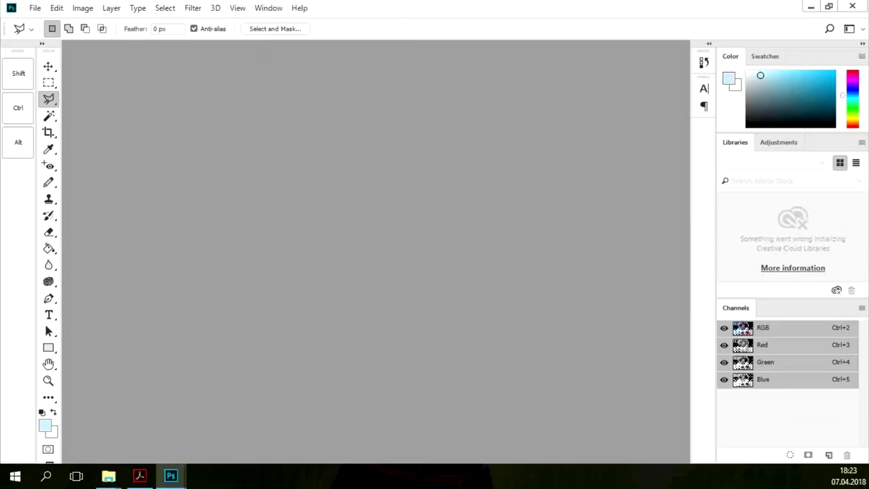
{"action": "left_click_drag", "start_coordinate": [862, 243], "coordinate": [375, 224]}
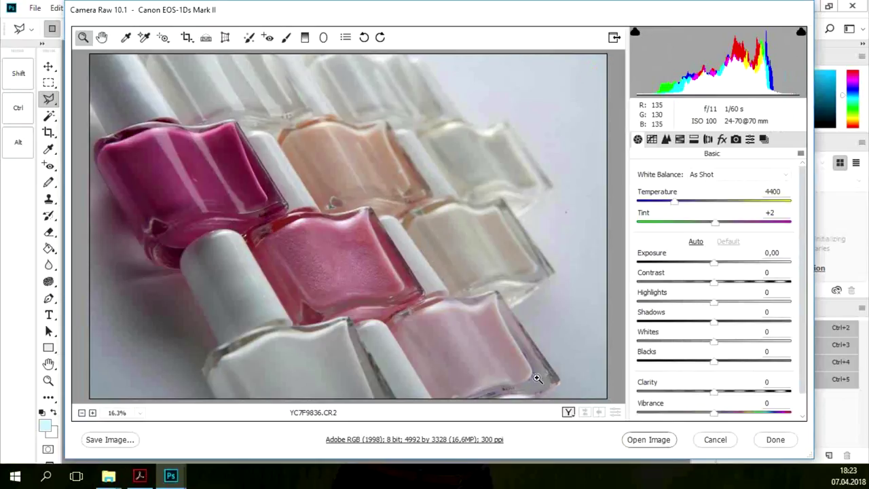
Step: Examine the glass corner of the lower pale pink bottle for colour fringing at up to 300% magnification
{"action": "left_click", "coordinate": [561, 387]}
{"action": "left_click", "coordinate": [548, 375]}
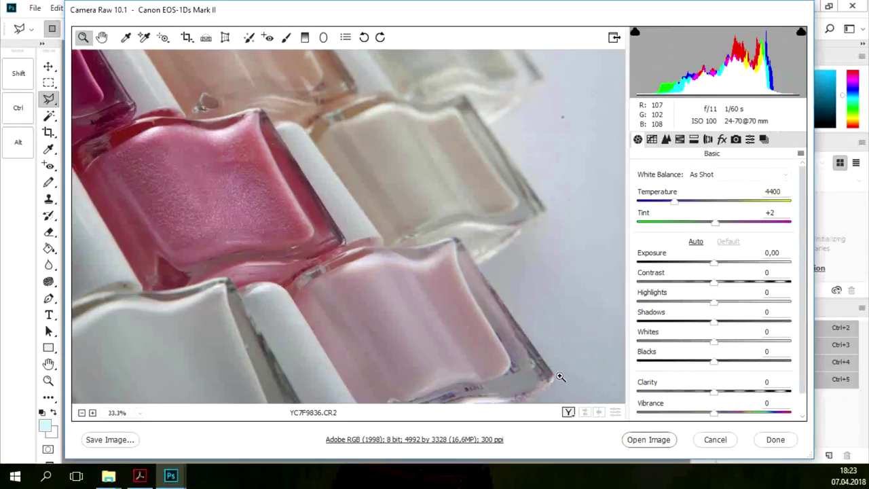
{"action": "left_click", "coordinate": [519, 372]}
{"action": "left_click", "coordinate": [443, 361]}
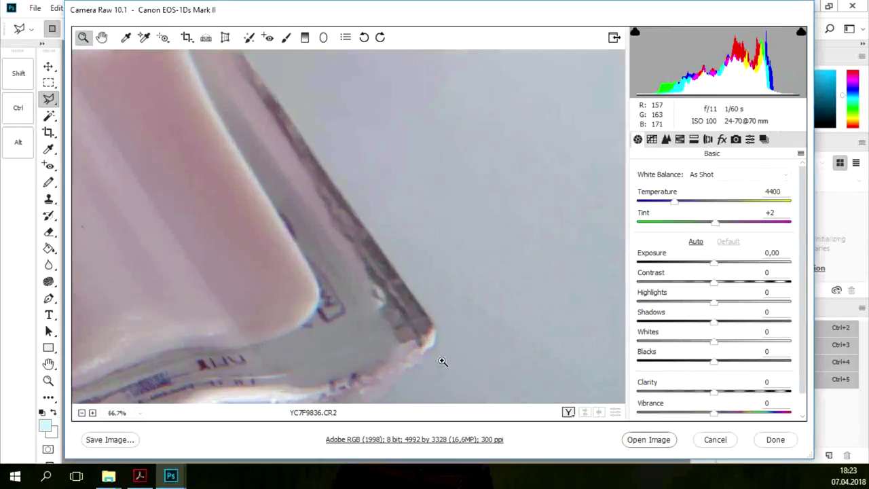
{"action": "left_click", "coordinate": [412, 346]}
{"action": "left_click", "coordinate": [349, 305]}
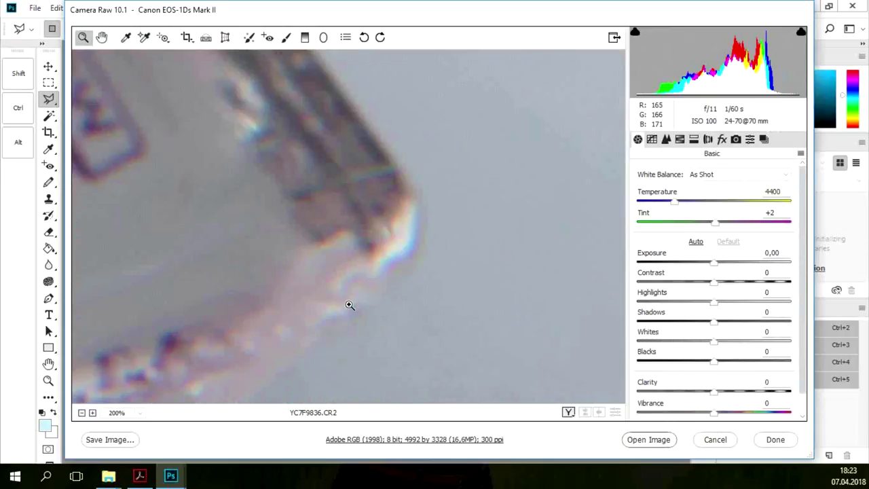
{"action": "left_click", "coordinate": [374, 241]}
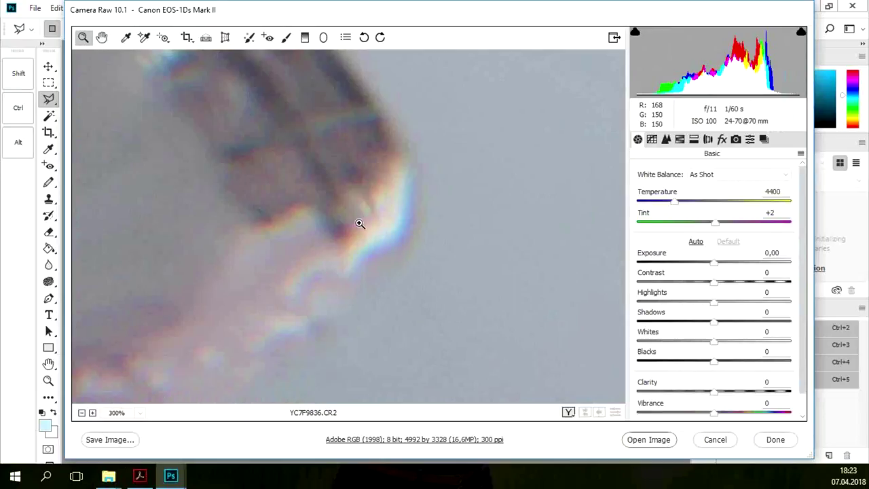
{"action": "left_click_drag", "start_coordinate": [368, 217], "coordinate": [431, 243]}
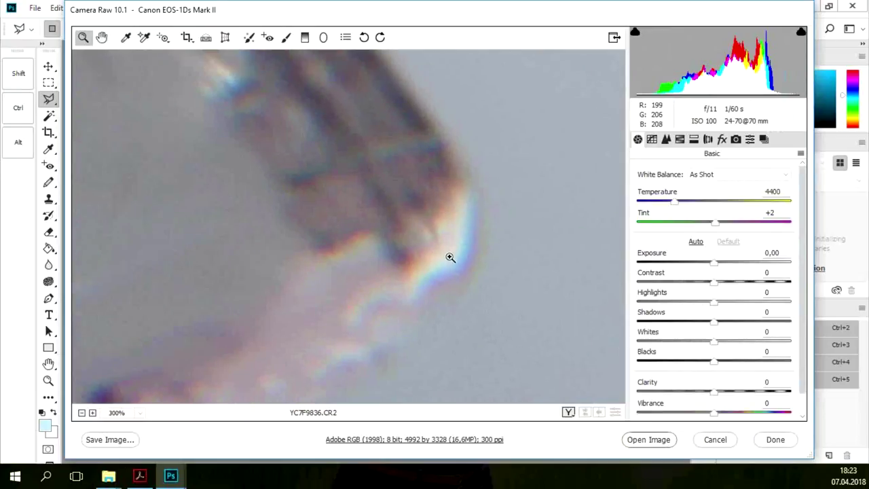
{"action": "left_click_drag", "start_coordinate": [441, 238], "coordinate": [420, 249]}
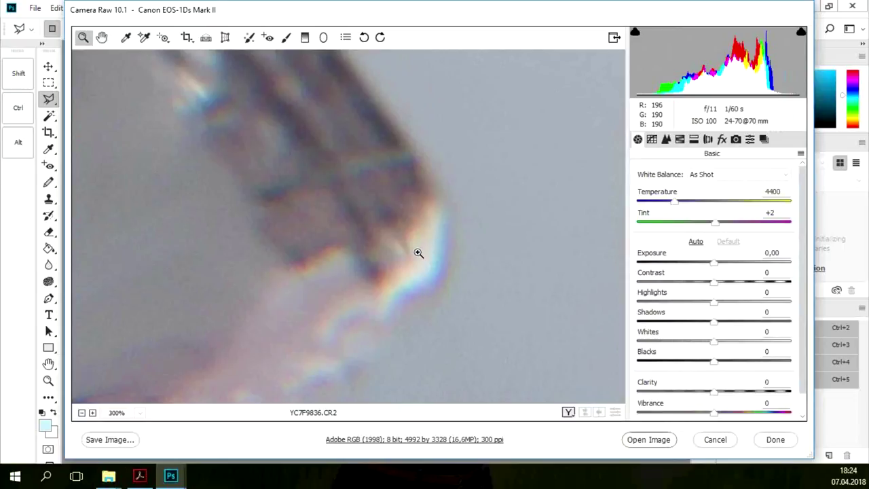
Step: Review the Lens Corrections profile, manual Defringe and Detail settings for the raw photo, and cancel Camera Raw without opening it
{"action": "left_click", "coordinate": [709, 140]}
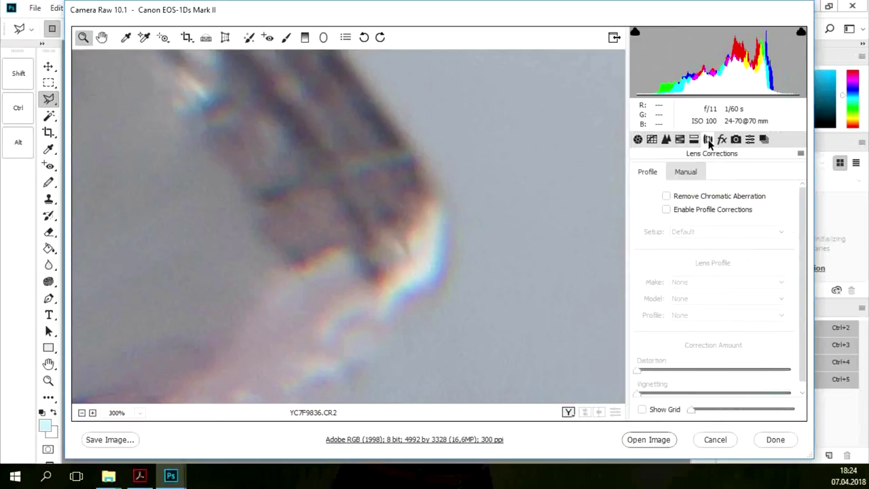
{"action": "left_click", "coordinate": [692, 171]}
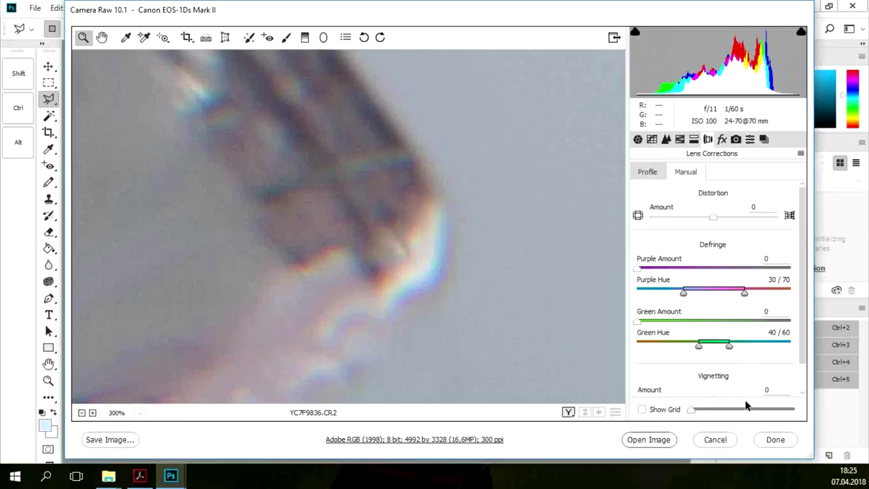
{"action": "left_click", "coordinate": [679, 139]}
{"action": "left_click", "coordinate": [666, 139]}
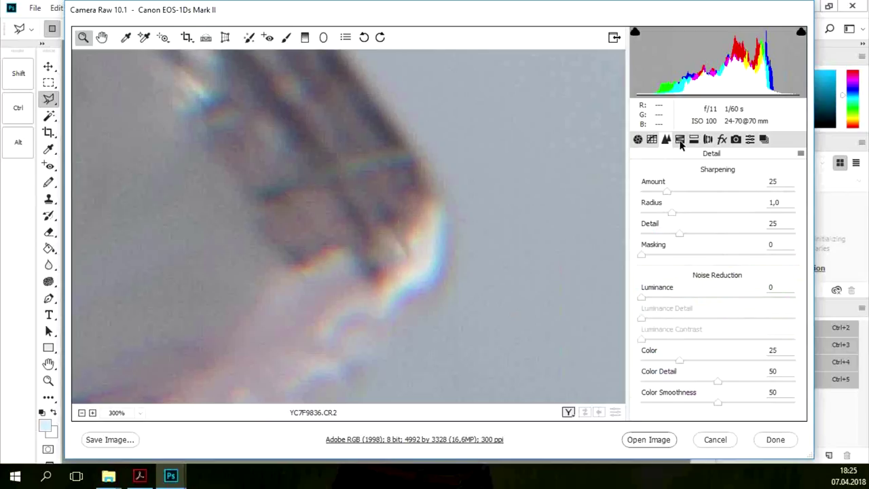
{"action": "left_click", "coordinate": [639, 139]}
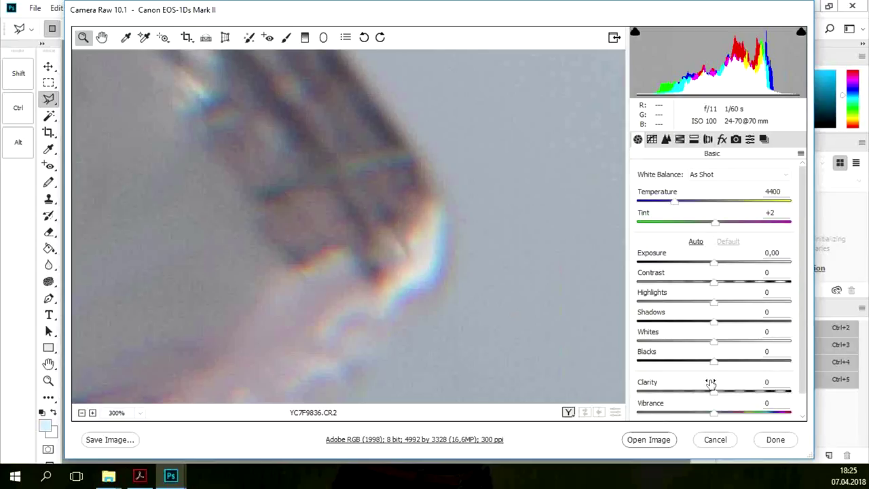
{"action": "left_click", "coordinate": [722, 444]}
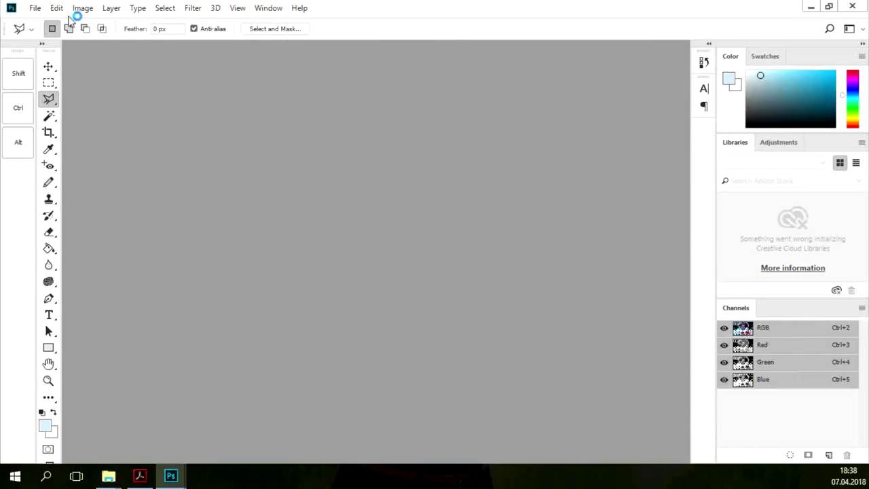
Step: Bring up the Untitled-1 document and show its Histogram as a separate floating panel in Expanded View
{"action": "left_click", "coordinate": [268, 10]}
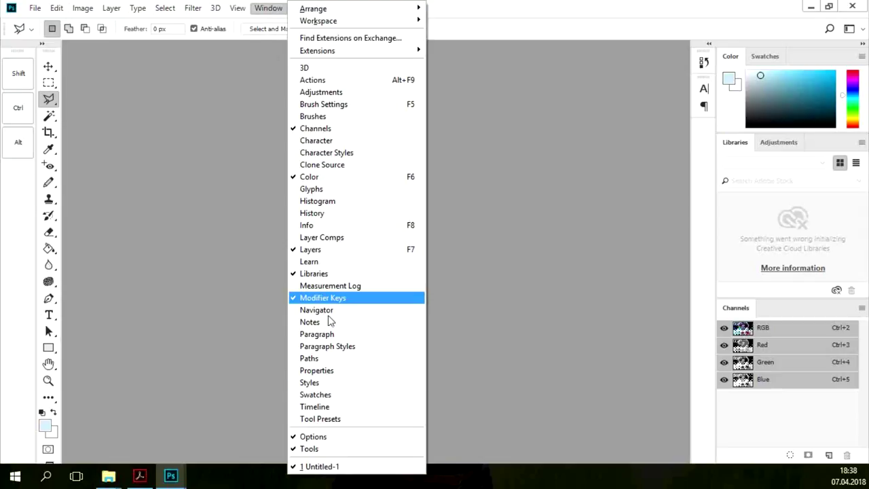
{"action": "left_click", "coordinate": [319, 466]}
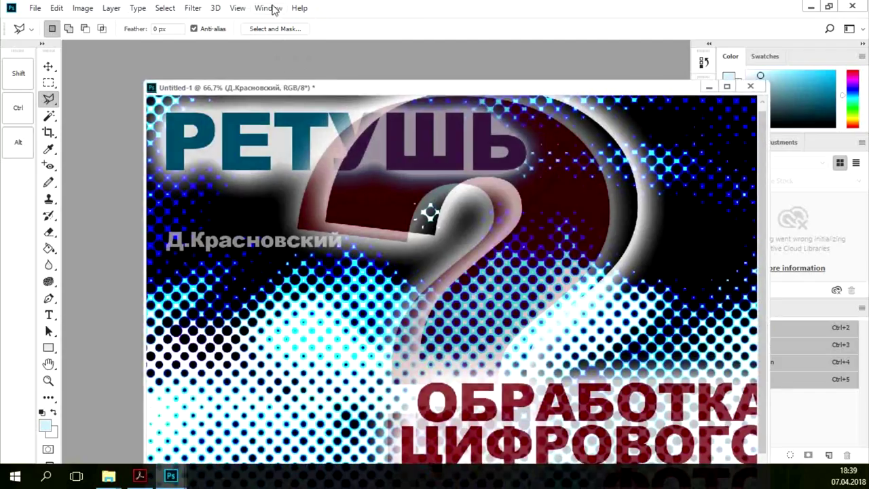
{"action": "left_click", "coordinate": [275, 9]}
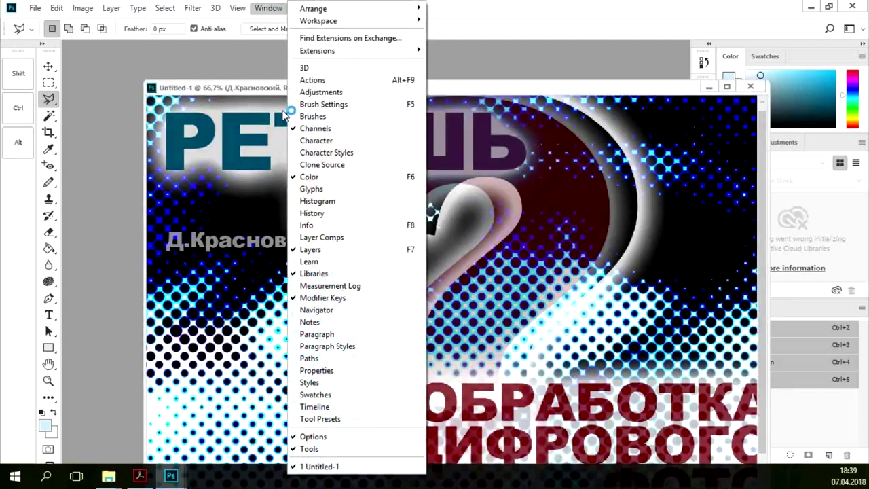
{"action": "left_click", "coordinate": [367, 202]}
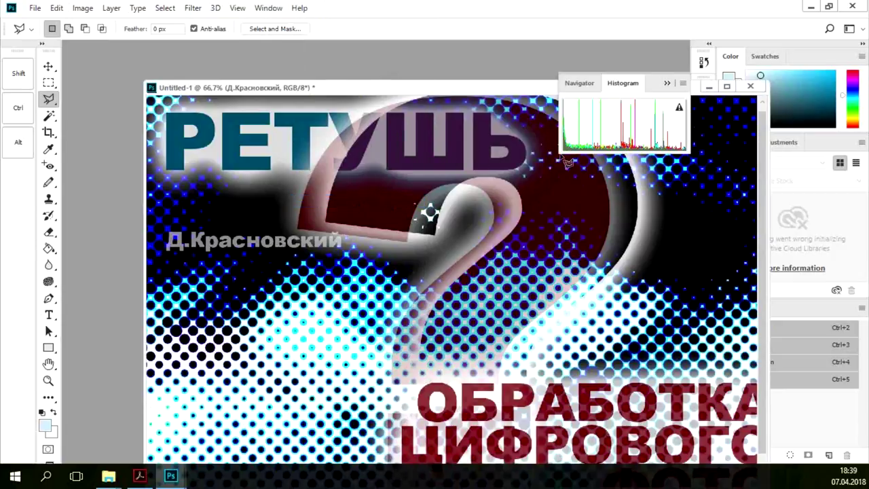
{"action": "left_click_drag", "start_coordinate": [623, 83], "coordinate": [396, 70]}
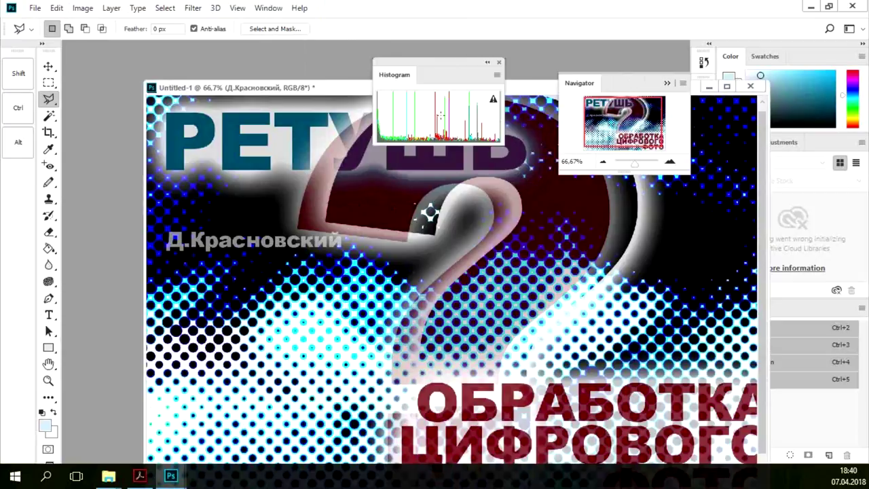
{"action": "left_click", "coordinate": [498, 75]}
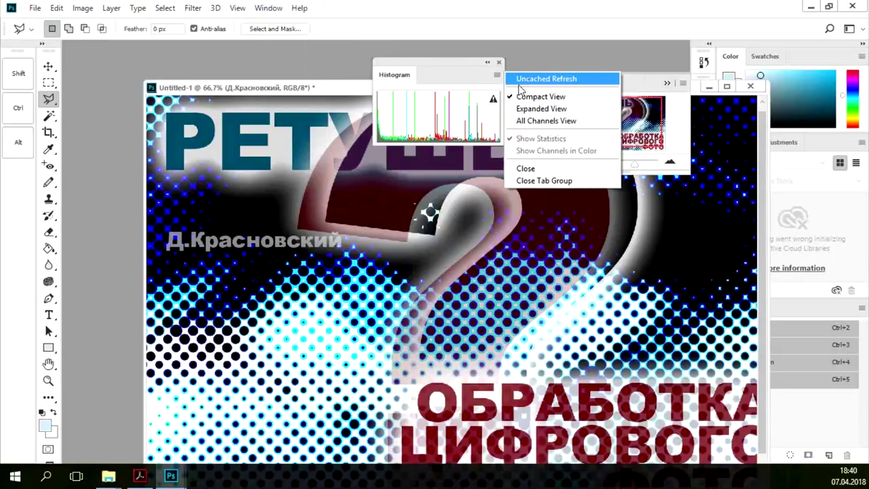
{"action": "left_click", "coordinate": [543, 108]}
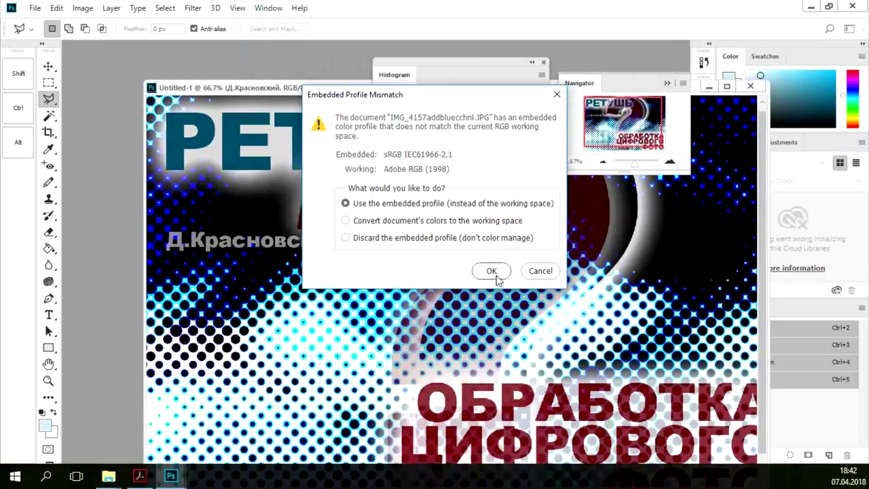
Step: Open IMG_4157addbluecchnl.JPG using its embedded profile, and clear the Untitled-1 window, Histogram and Navigator from view
{"action": "left_click", "coordinate": [496, 276]}
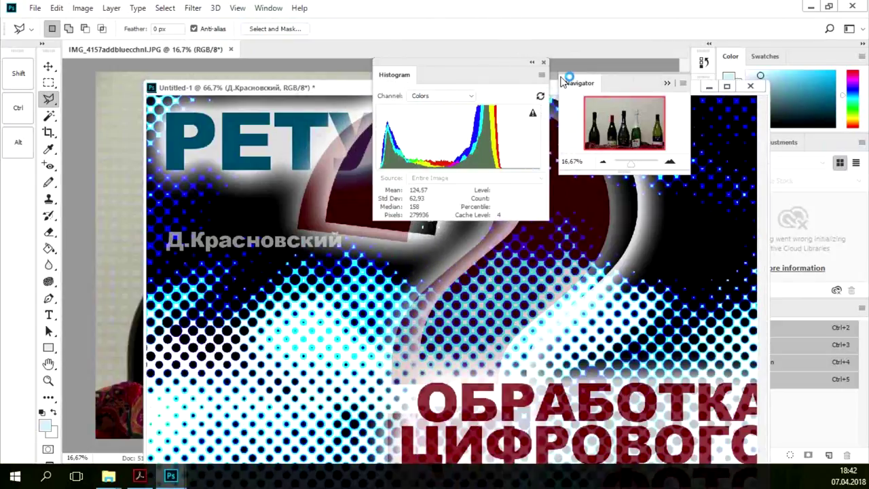
{"action": "left_click_drag", "start_coordinate": [340, 87], "coordinate": [308, 226]}
{"action": "left_click", "coordinate": [679, 239]}
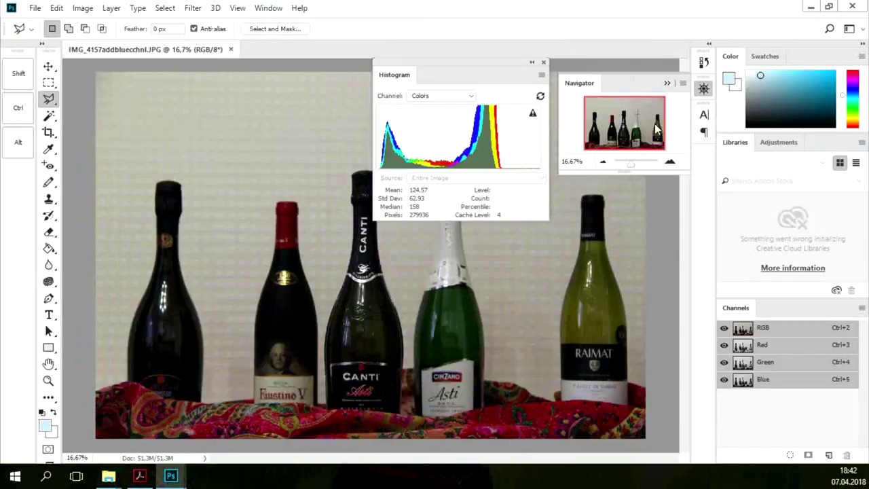
{"action": "left_click", "coordinate": [543, 61]}
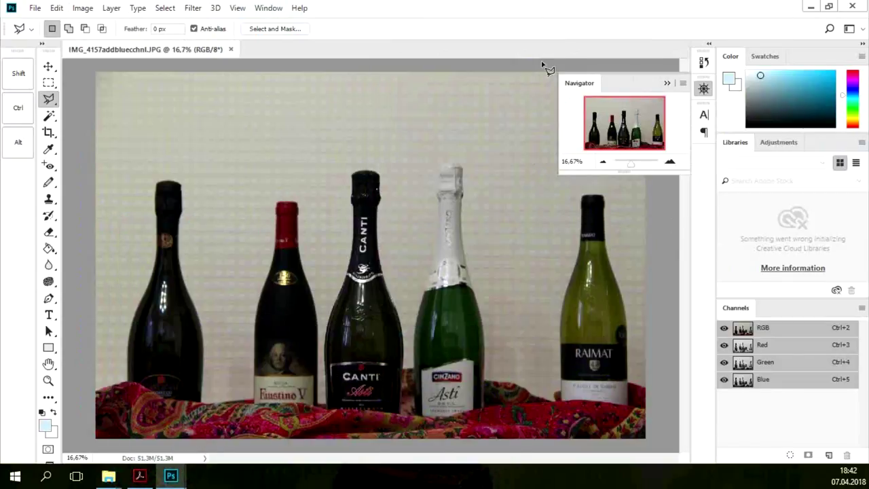
{"action": "left_click", "coordinate": [671, 86]}
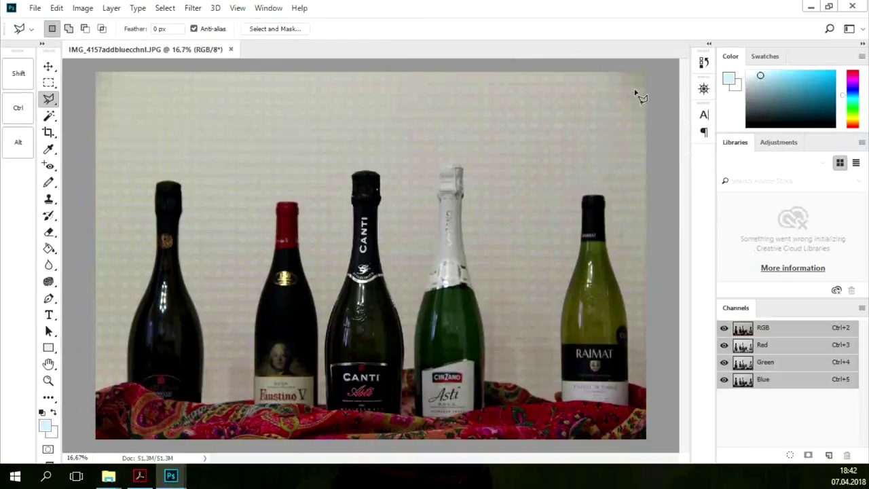
Step: Ready the Zoom tool and display only the Blue channel of the wine bottle photo
{"action": "left_click", "coordinate": [48, 381]}
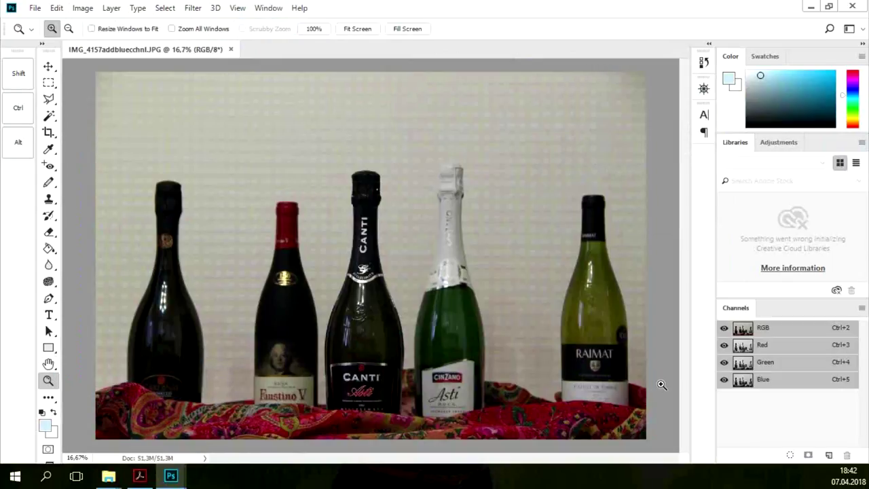
{"action": "left_click", "coordinate": [792, 388]}
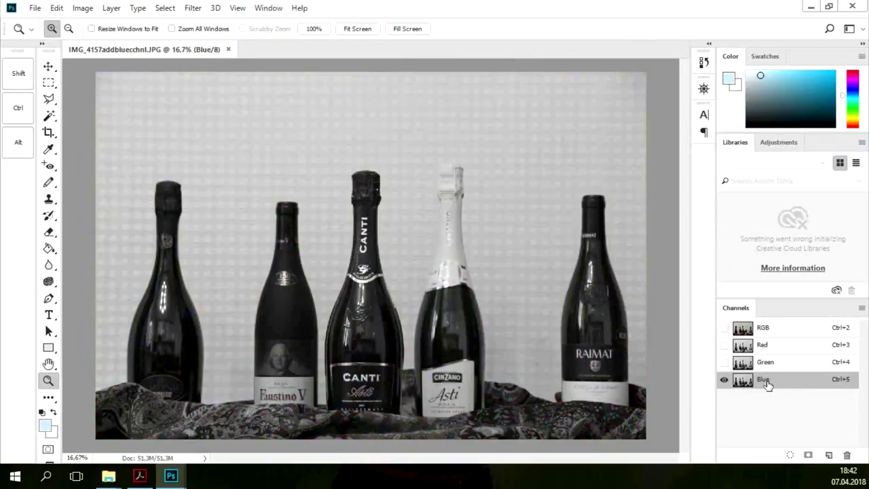